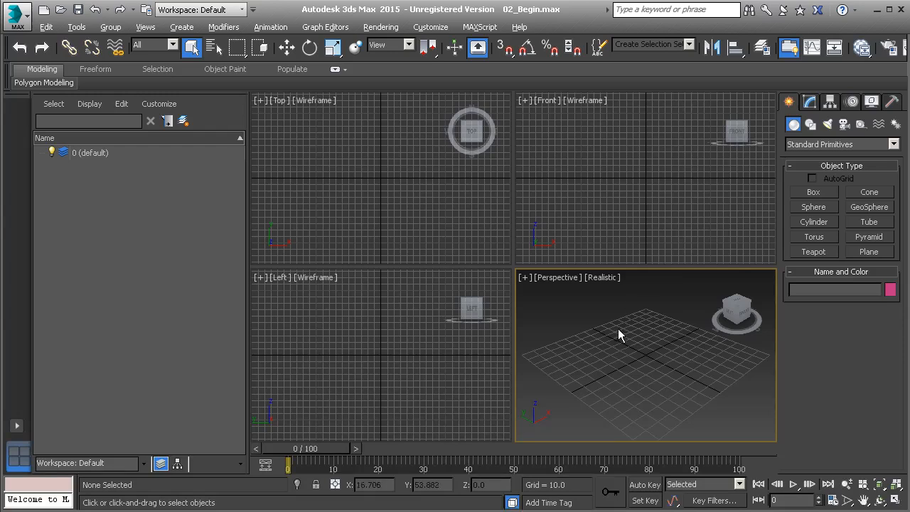
pyautogui.keyDown('alt'); pyautogui.moveTo(647, 362); pyautogui.dragTo(623, 344, button='middle'); pyautogui.keyUp('alt')
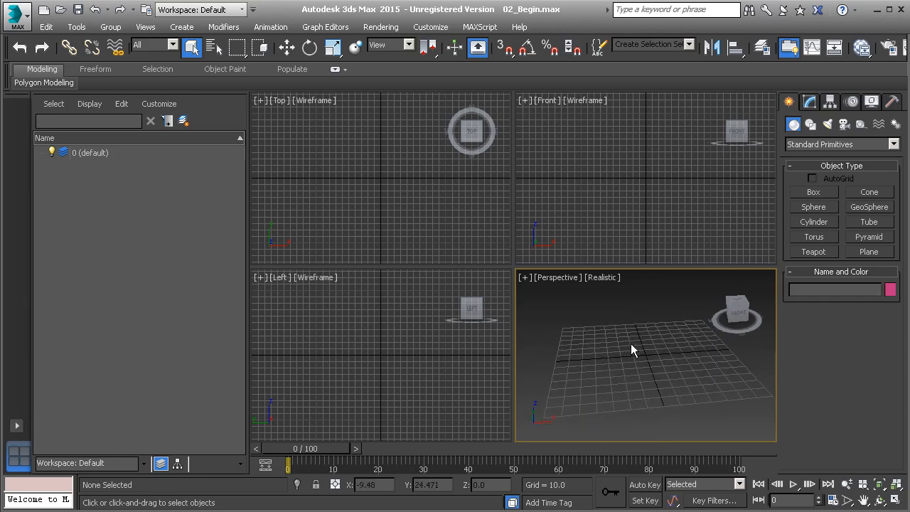
pyautogui.keyDown('alt'); pyautogui.moveTo(630, 344); pyautogui.dragTo(648, 353, button='middle'); pyautogui.keyUp('alt')
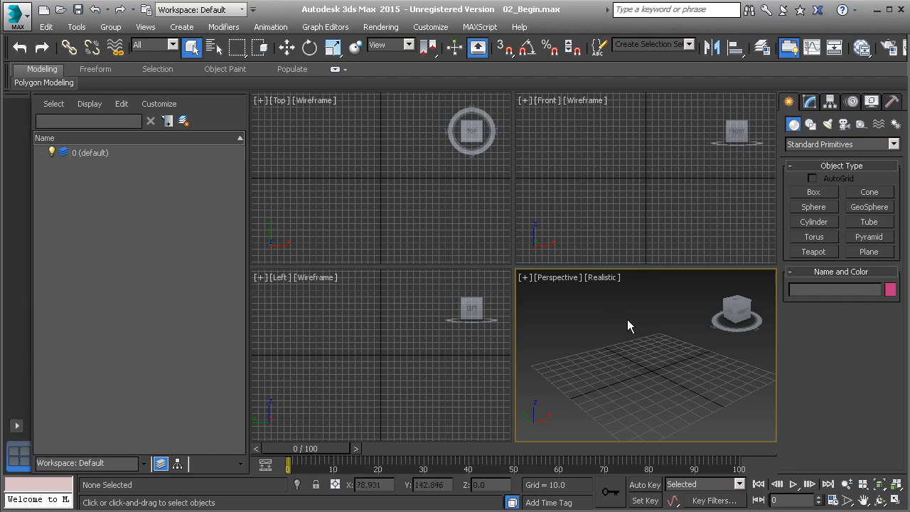
pyautogui.keyDown('alt'); pyautogui.moveTo(654, 331); pyautogui.dragTo(630, 361, button='middle'); pyautogui.keyUp('alt')
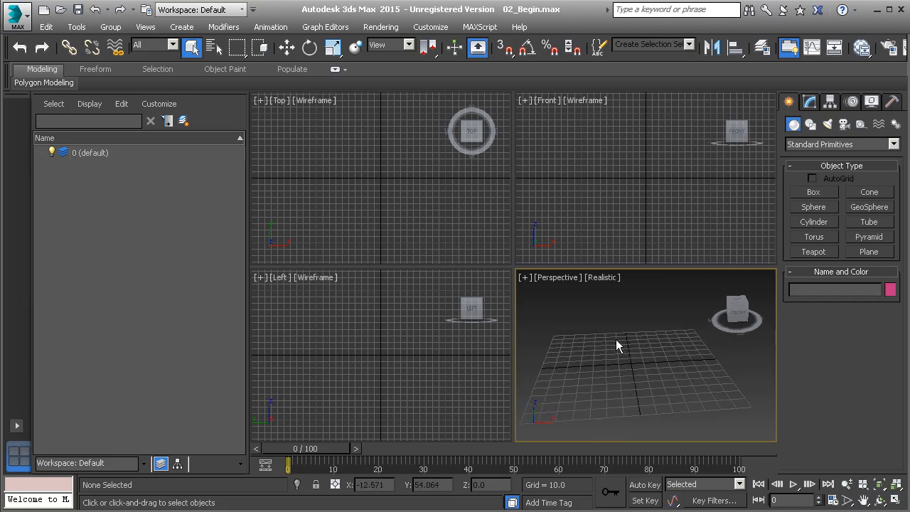
pyautogui.keyDown('alt'); pyautogui.moveTo(632, 360); pyautogui.dragTo(635, 360, button='middle'); pyautogui.keyUp('alt')
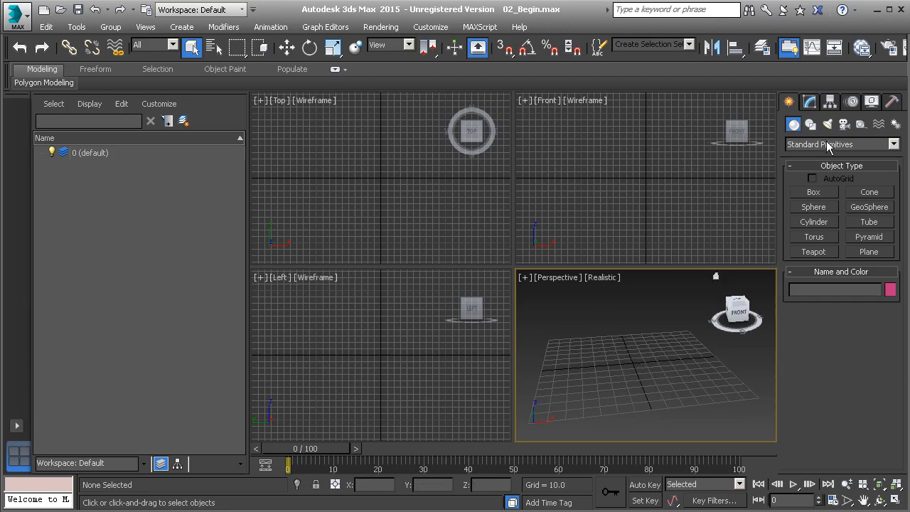
# Step: Draw a vertical CAT Muscle Strand in the Front viewport, running from about Z -89 up to about Z 76
pyautogui.click(860, 125)
pyautogui.click(842, 145)
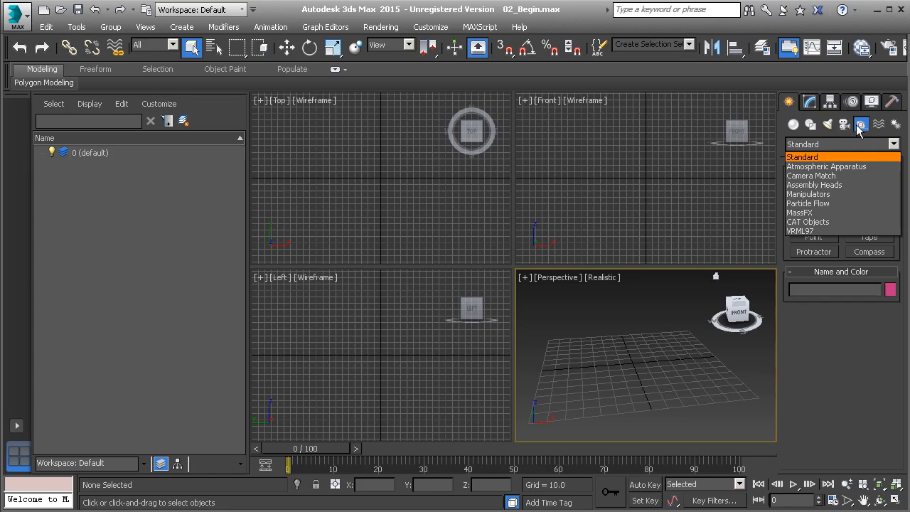
pyautogui.click(817, 222)
pyautogui.click(875, 194)
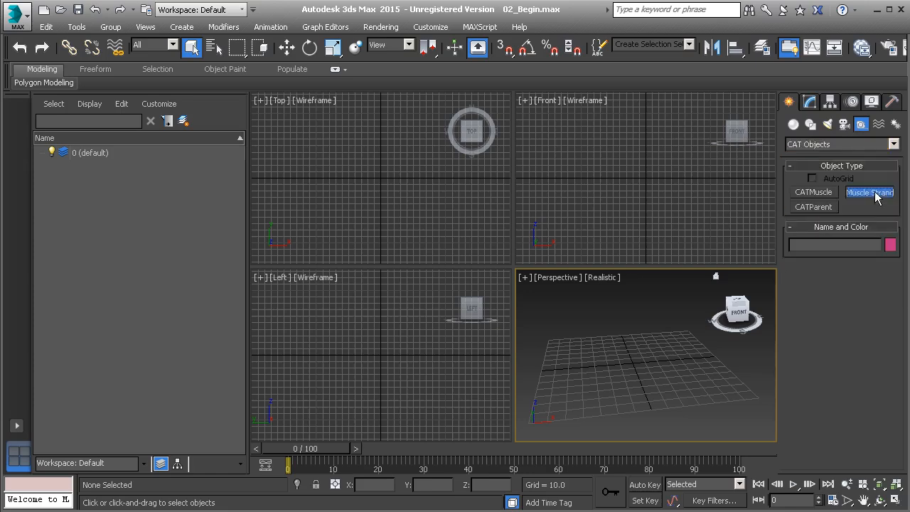
pyautogui.moveTo(647, 236); pyautogui.dragTo(647, 126)
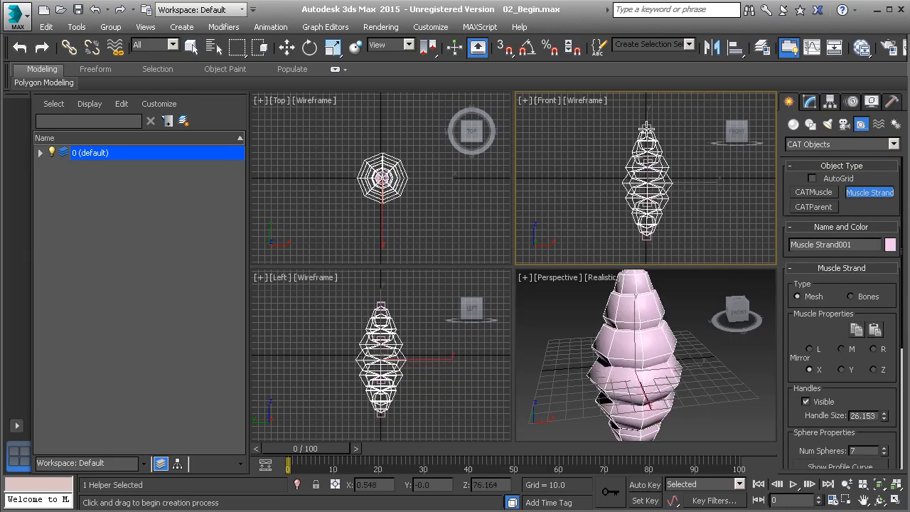
pyautogui.rightClick(690, 171)
# Step: Try moving the muscle strand's top end handle and its bottom start handle in the Perspective viewport
pyautogui.moveTo(670, 293); pyautogui.dragTo(660, 316, button='middle')
pyautogui.click(643, 310)
pyautogui.scroll(-5, 662, 308)
pyautogui.press('w')
pyautogui.moveTo(672, 298); pyautogui.dragTo(676, 299)
pyautogui.rightClick(677, 299)
pyautogui.click(646, 392)
pyautogui.moveTo(668, 367)
pyautogui.mouseDown()
pyautogui.moveTo(687, 373)
pyautogui.moveTo(677, 355)
pyautogui.mouseUp()
pyautogui.rightClick(677, 355)
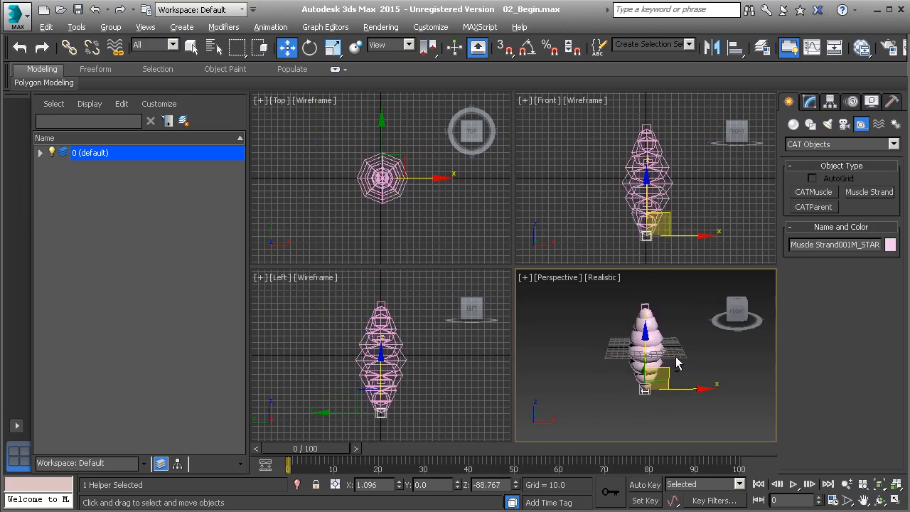
# Step: Switch the Perspective viewport to wireframe display for a closer look at the muscle strand's handles
pyautogui.scroll(3, 677, 362)
pyautogui.scroll(1, 663, 339)
pyautogui.press('F3')
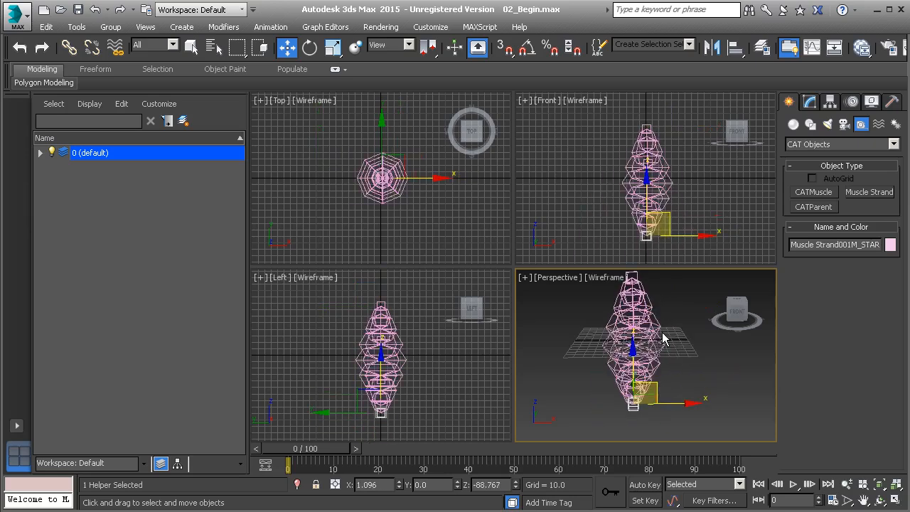
pyautogui.moveTo(665, 340)
pyautogui.keyDown('alt'); pyautogui.mouseDown(button='middle')
pyautogui.moveTo(673, 362)
pyautogui.moveTo(653, 363)
pyautogui.mouseUp(button='middle'); pyautogui.keyUp('alt')
pyautogui.scroll(3, 653, 362)
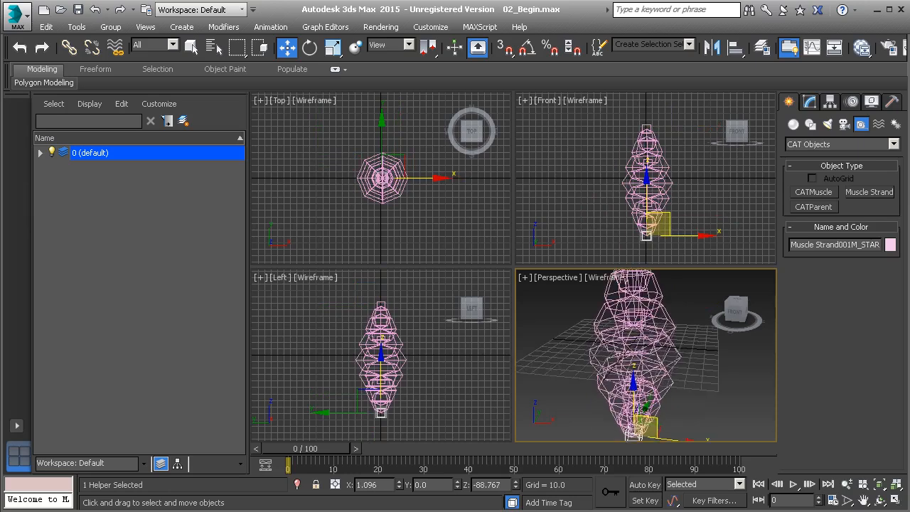
# Step: Select the muscle strand's upper inner handle and enable Squash/Stretch in the strand's parameters
pyautogui.click(638, 316)
pyautogui.scroll(2, 656, 316)
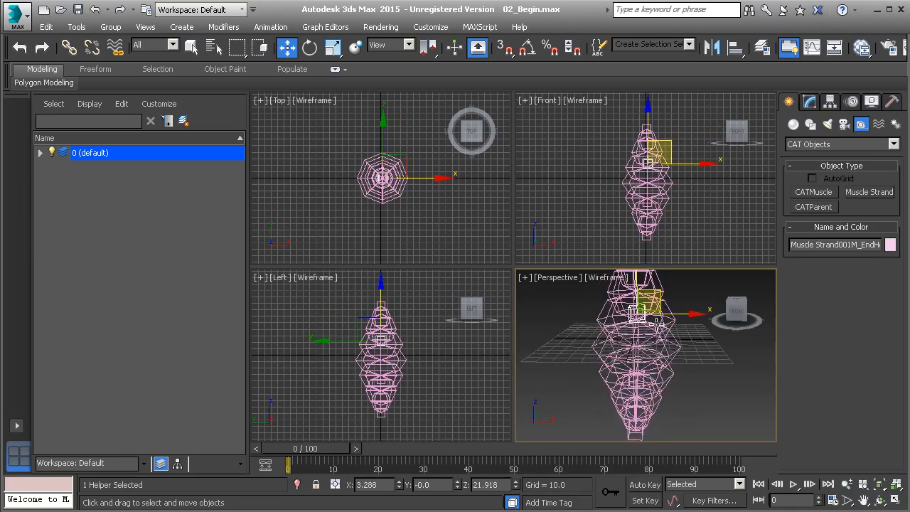
pyautogui.moveTo(650, 299); pyautogui.dragTo(652, 327)
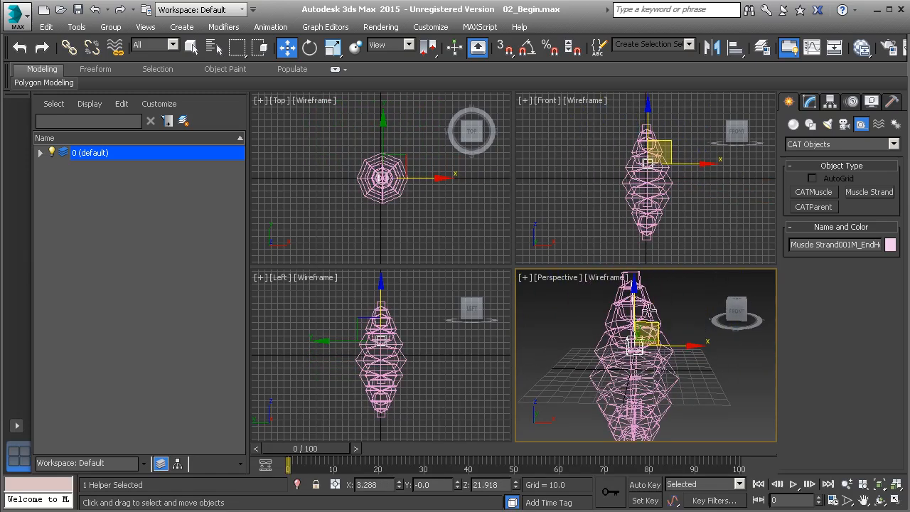
pyautogui.click(810, 101)
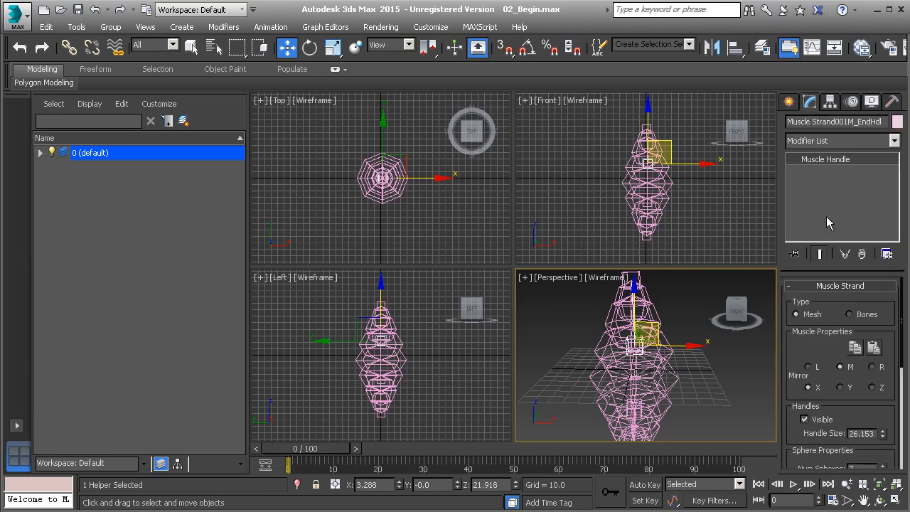
pyautogui.scroll(-3, 793, 420)
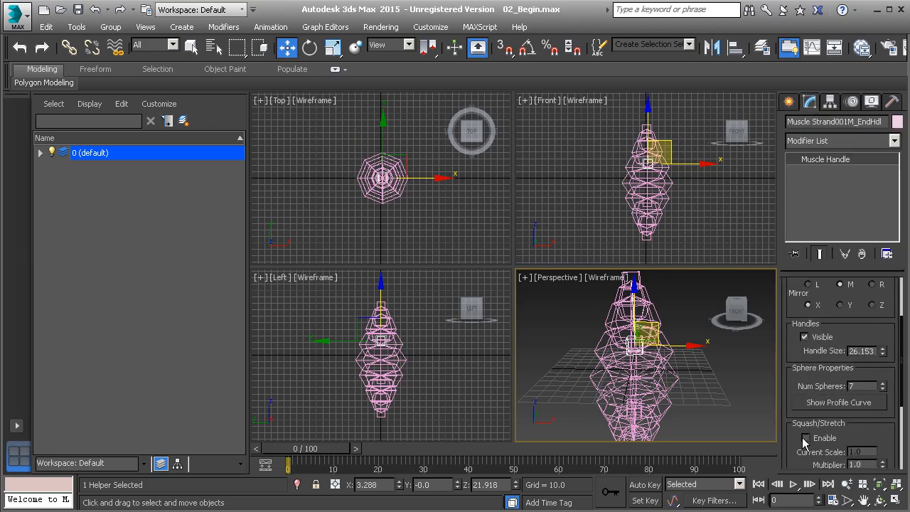
pyautogui.click(806, 439)
pyautogui.scroll(-2, 688, 391)
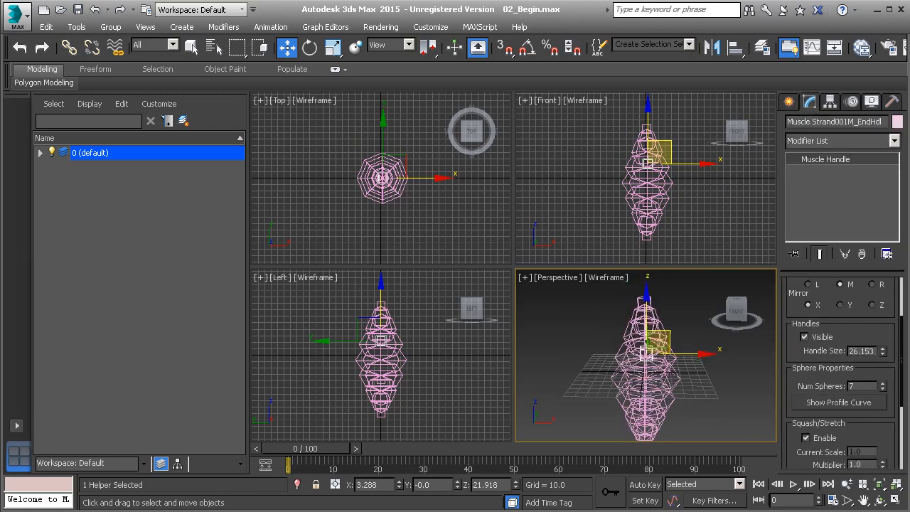
# Step: Test the squash and stretch by moving the strand's top end handle, and delete the whole muscle strand
pyautogui.click(651, 304)
pyautogui.moveTo(670, 289); pyautogui.dragTo(685, 238)
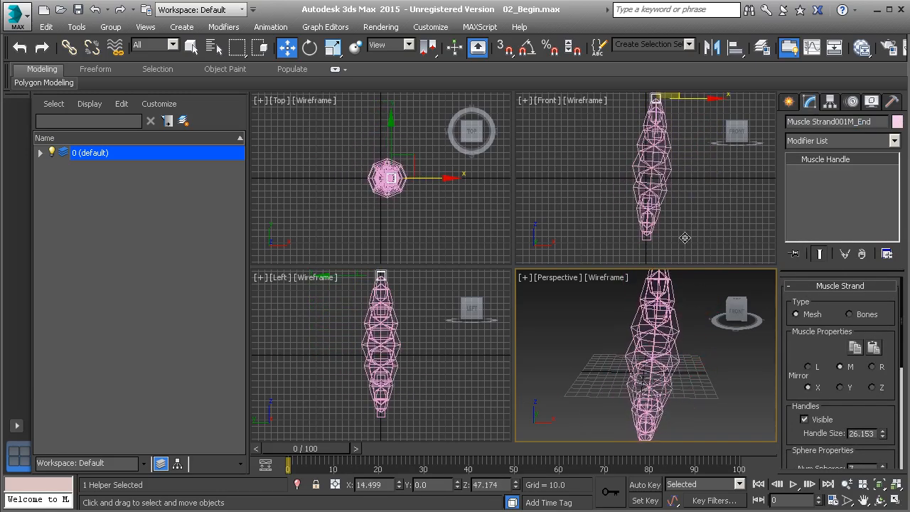
pyautogui.rightClick(687, 243)
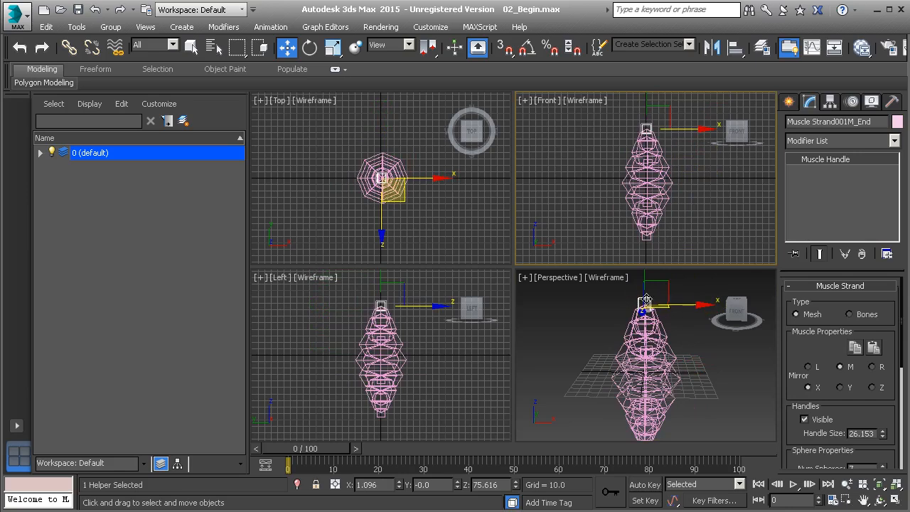
pyautogui.click(665, 347)
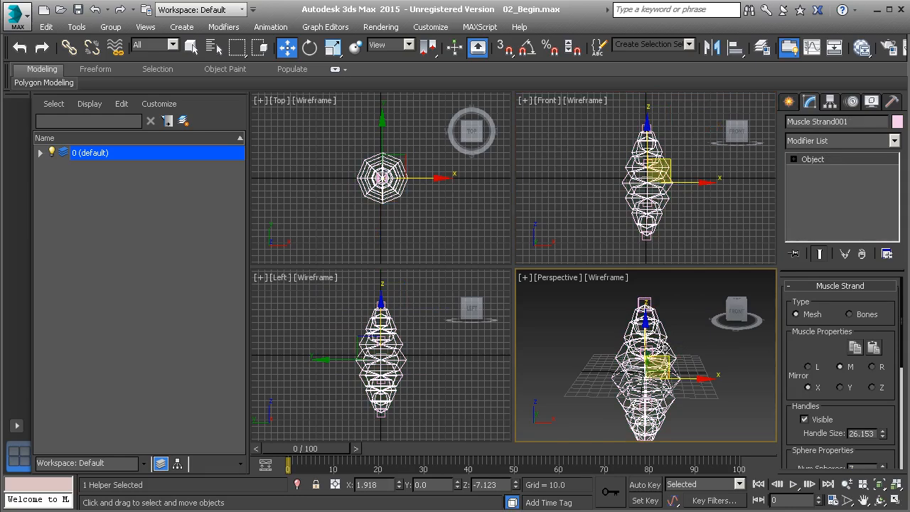
pyautogui.press('Delete')
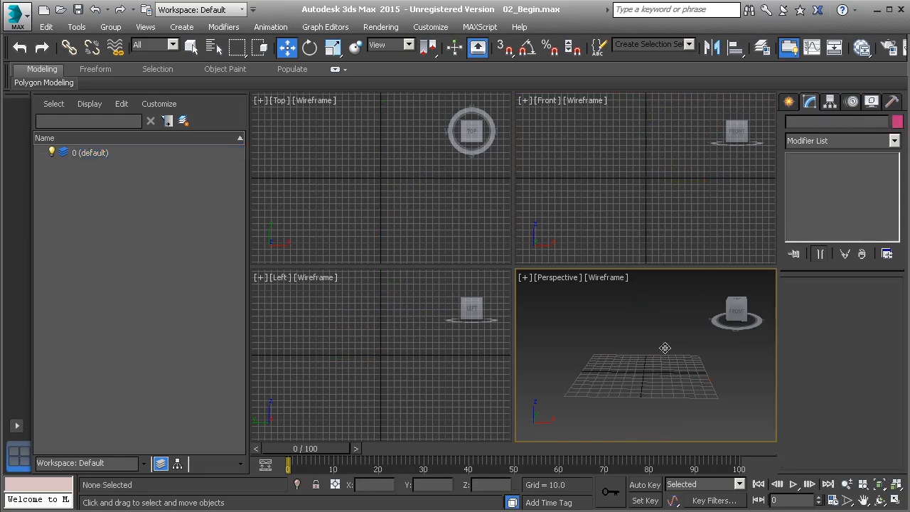
# Step: Create a Point helper at the origin with grid-point snapping on, Cross display off and Box display on at size 20
pyautogui.click(791, 105)
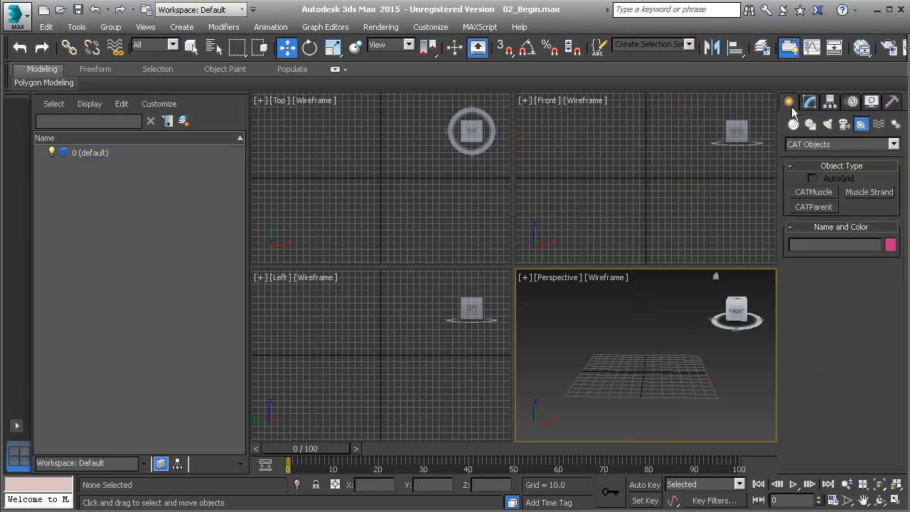
pyautogui.click(829, 145)
pyautogui.click(821, 154)
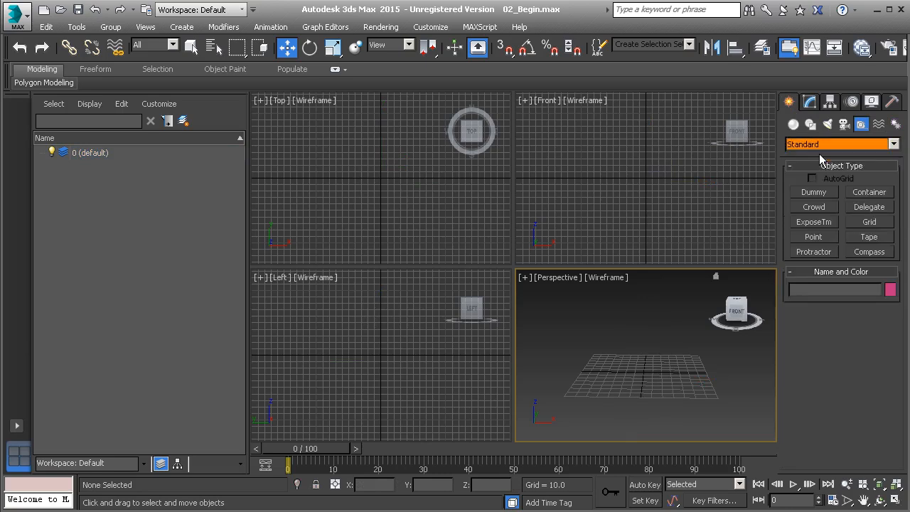
pyautogui.click(813, 238)
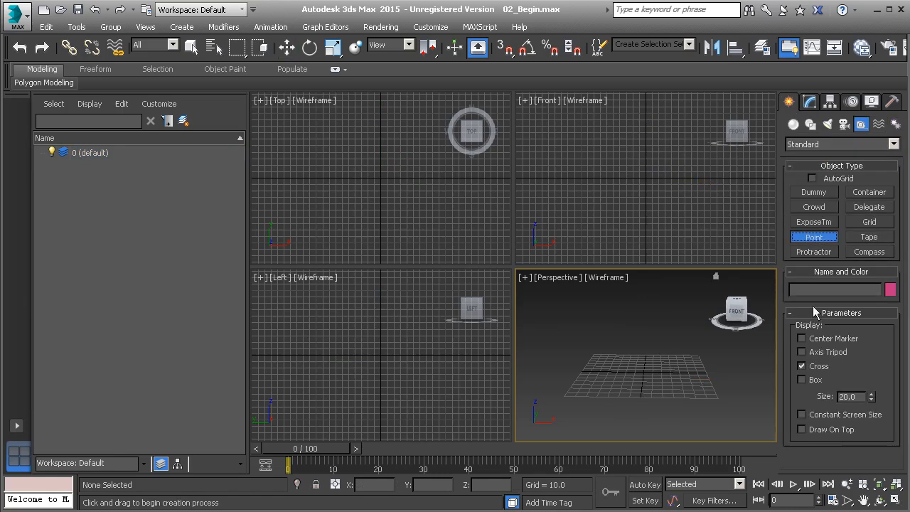
pyautogui.click(801, 365)
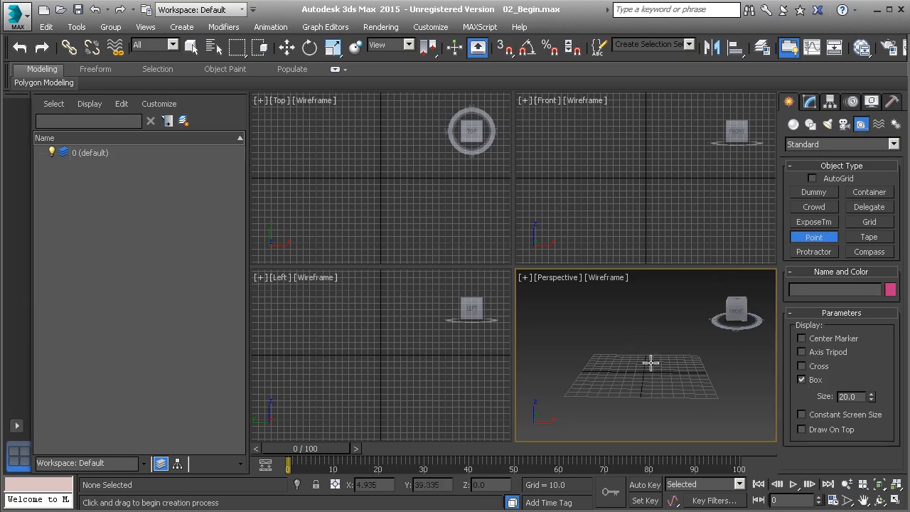
pyautogui.moveTo(633, 377)
pyautogui.keyDown('alt'); pyautogui.mouseDown(button='middle')
pyautogui.moveTo(665, 398)
pyautogui.moveTo(676, 368)
pyautogui.mouseUp(button='middle'); pyautogui.keyUp('alt')
pyautogui.press('s')
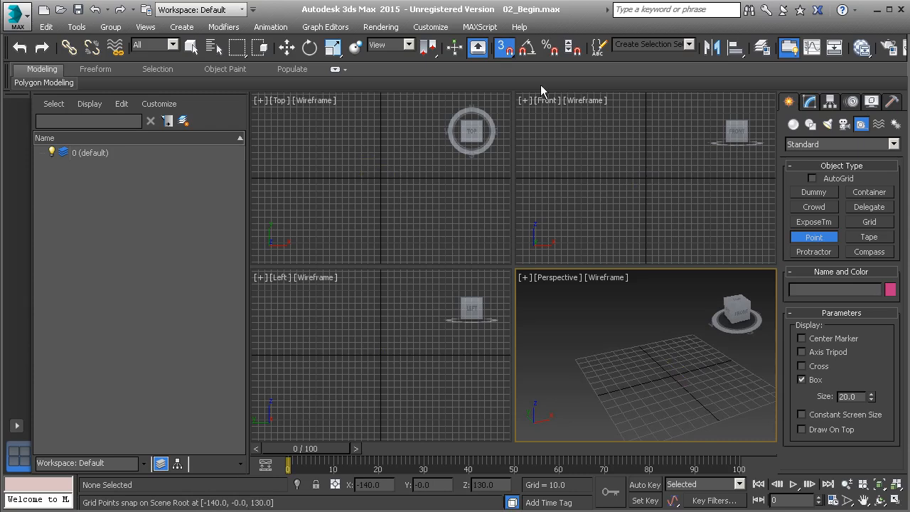
pyautogui.rightClick(504, 49)
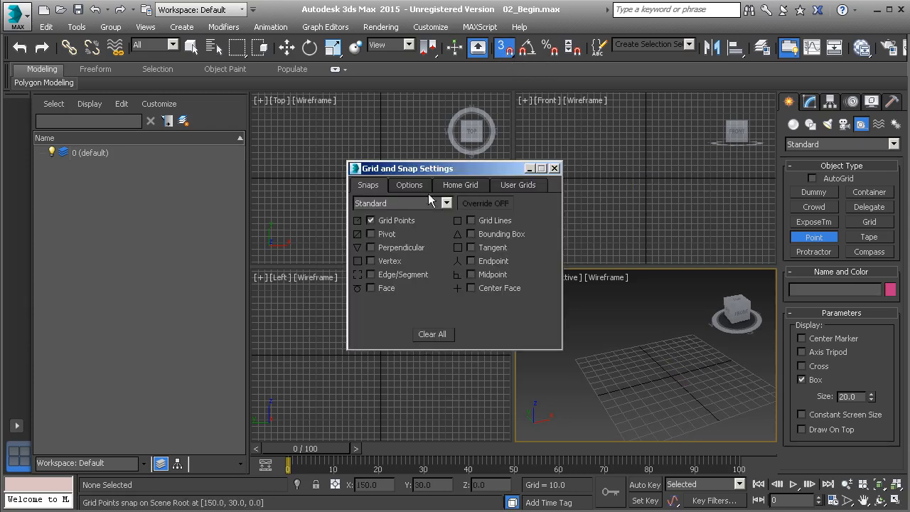
pyautogui.click(555, 168)
pyautogui.scroll(3, 618, 351)
pyautogui.click(644, 363)
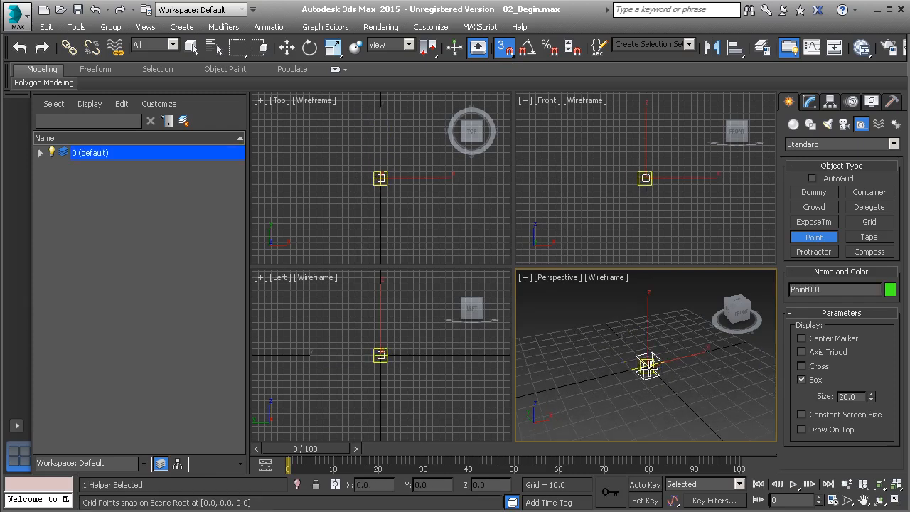
# Step: Clone the point helper as a single Copy straight above the original at Z 60, snapping to the grid in the Front viewport
pyautogui.press('w')
pyautogui.keyDown('alt'); pyautogui.moveTo(649, 370); pyautogui.dragTo(639, 354, button='middle'); pyautogui.keyUp('alt')
pyautogui.press('s')
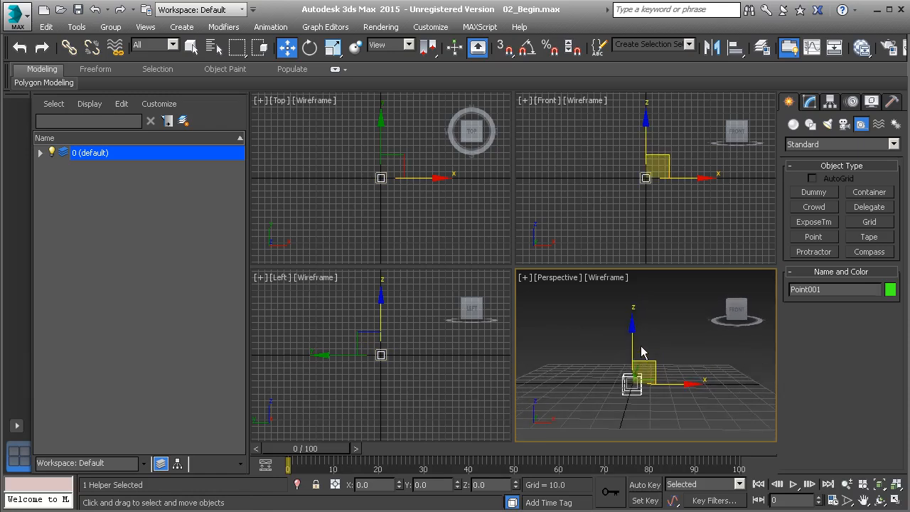
pyautogui.press('s')
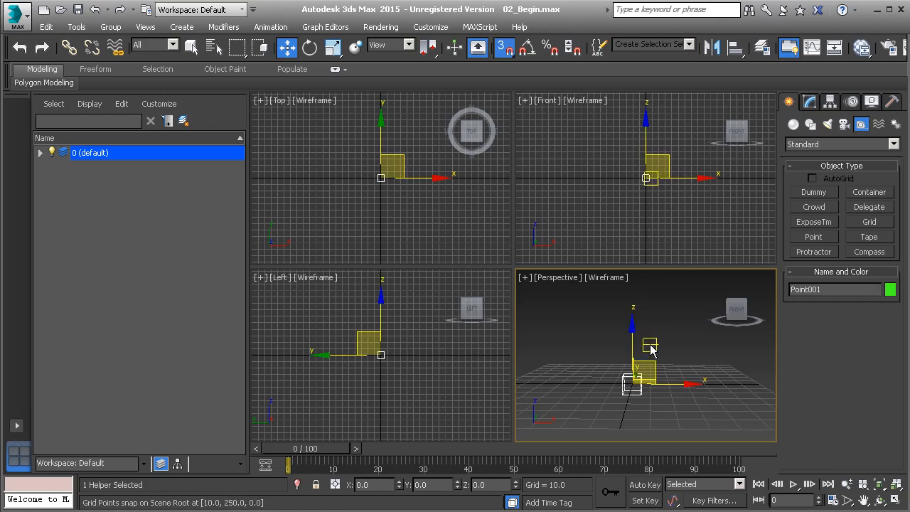
pyautogui.moveTo(655, 198); pyautogui.dragTo(648, 240, button='middle')
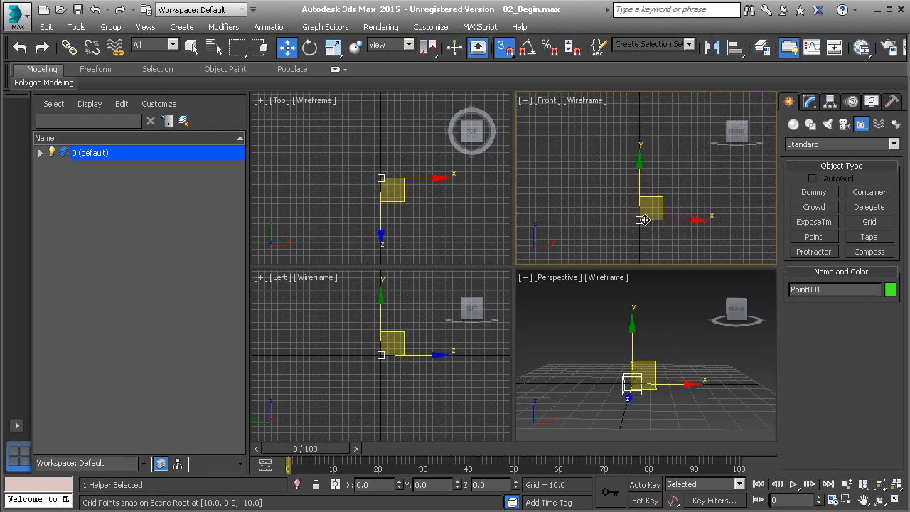
pyautogui.moveTo(648, 207); pyautogui.dragTo(656, 205, button='middle')
pyautogui.scroll(2, 658, 202)
pyautogui.moveTo(654, 169); pyautogui.dragTo(650, 170, button='middle')
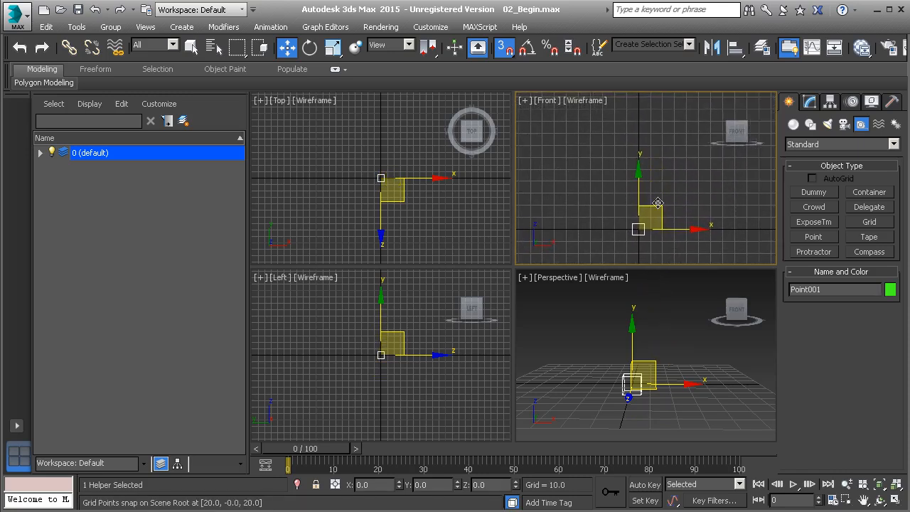
pyautogui.moveTo(658, 206)
pyautogui.keyDown('shift'); pyautogui.mouseDown()
pyautogui.moveTo(643, 203)
pyautogui.moveTo(641, 215)
pyautogui.moveTo(640, 161)
pyautogui.mouseUp(); pyautogui.keyUp('shift')
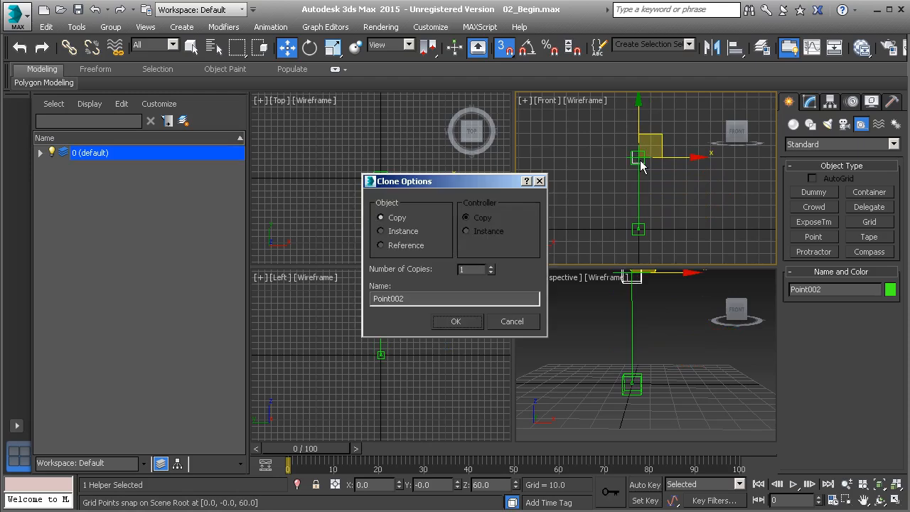
pyautogui.click(462, 321)
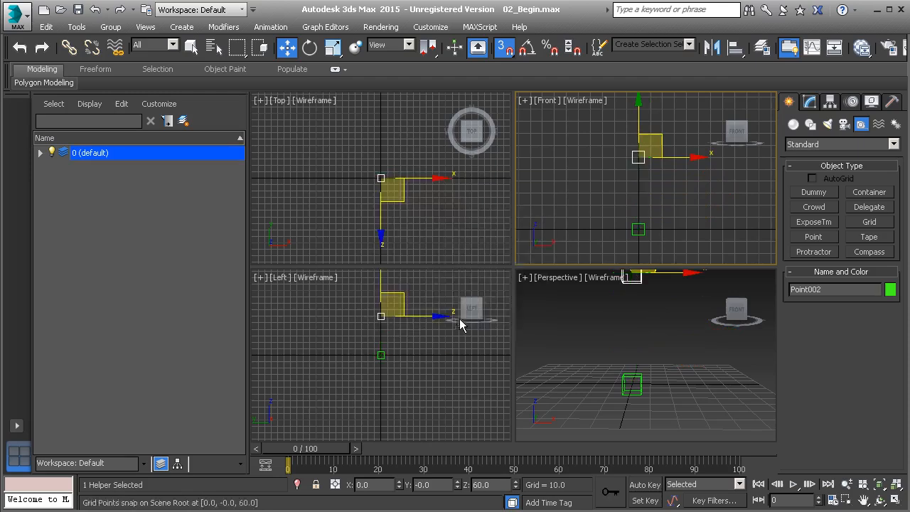
# Step: Turn off snapping and maximize the Perspective viewport with the two point helpers in view
pyautogui.rightClick(600, 336)
pyautogui.press('s')
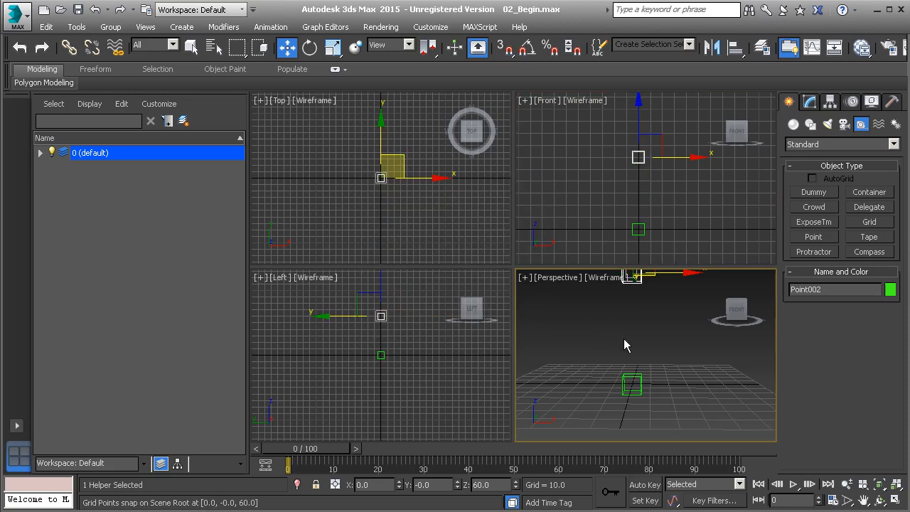
pyautogui.hotkey('alt', 'w')
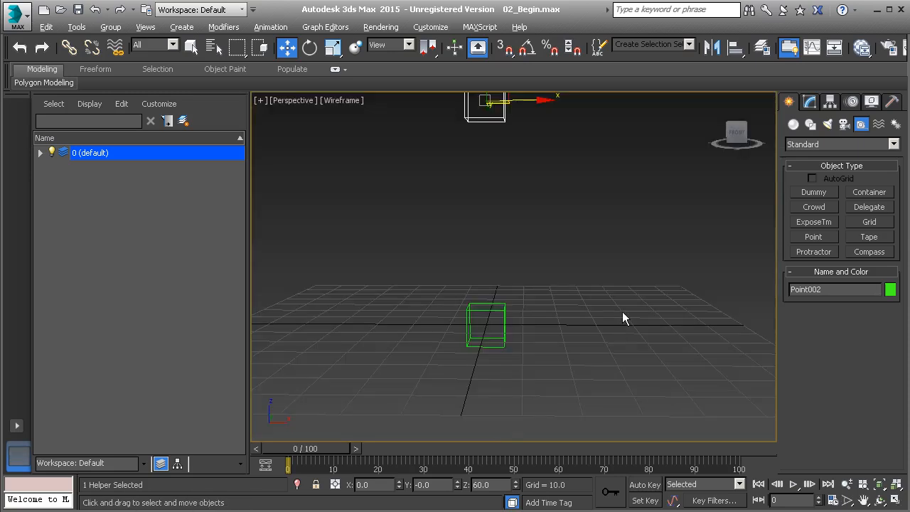
pyautogui.moveTo(529, 249); pyautogui.dragTo(566, 257, button='middle')
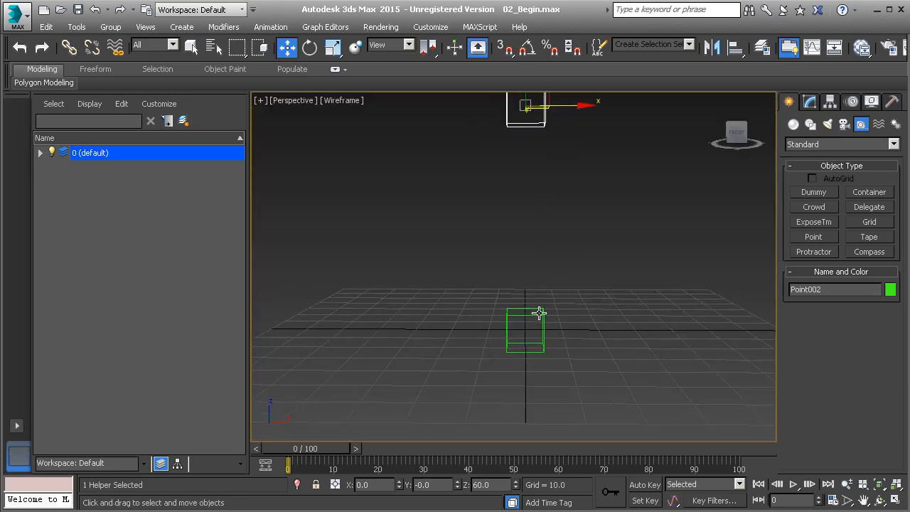
# Step: Rename the lower point helper at the origin as Muscle_Start
pyautogui.click(540, 313)
pyautogui.click(540, 318)
pyautogui.click(811, 290)
pyautogui.write('Muscle_St')
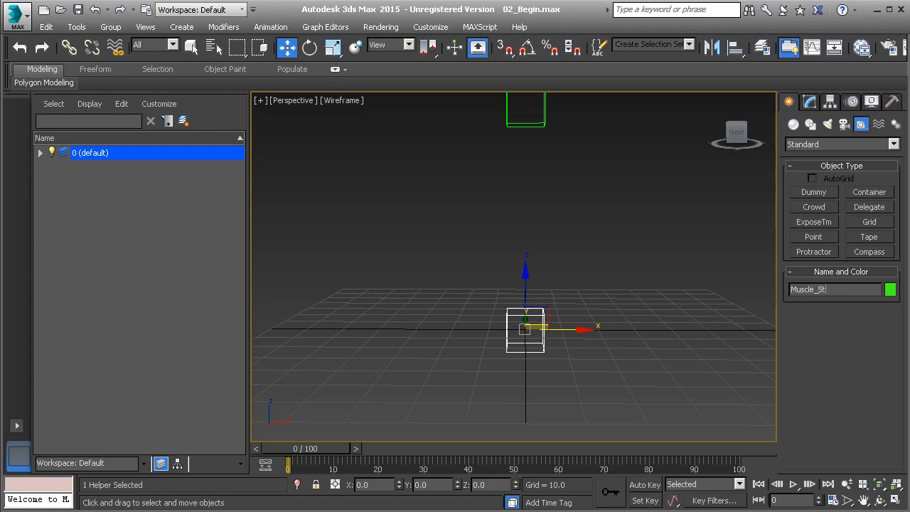
# Step: Copy the lower helper's name to the upper point helper and change its ending so it reads Muscle_End
pyautogui.click(835, 290)
pyautogui.hotkey('ctrl', 'c')
pyautogui.click(543, 125)
pyautogui.click(828, 289)
pyautogui.hotkey('ctrl', 'v')
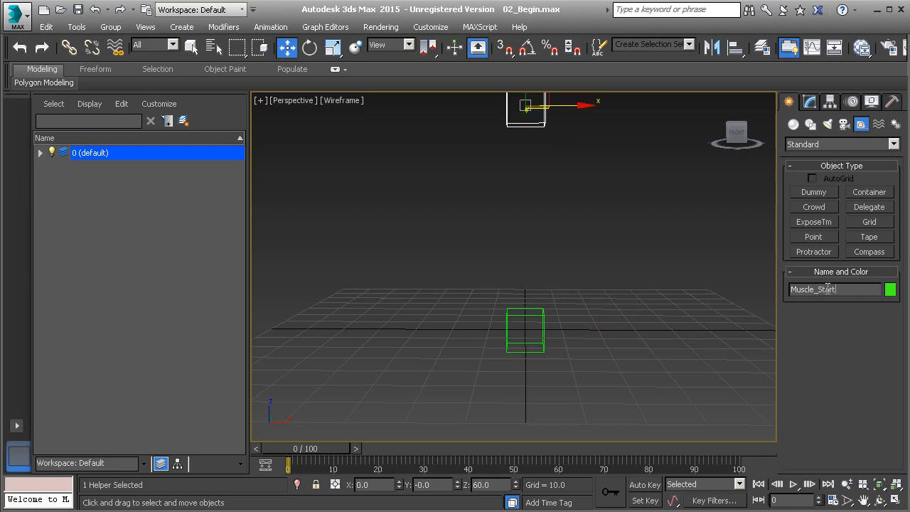
pyautogui.moveTo(819, 289); pyautogui.dragTo(845, 292)
pyautogui.write('End')
# Step: Clone Muscle_End as a single Copy between the two helpers, offset to about X -17.6, Z 30.4
pyautogui.keyDown('alt'); pyautogui.moveTo(516, 239); pyautogui.dragTo(515, 260, button='middle'); pyautogui.keyUp('alt')
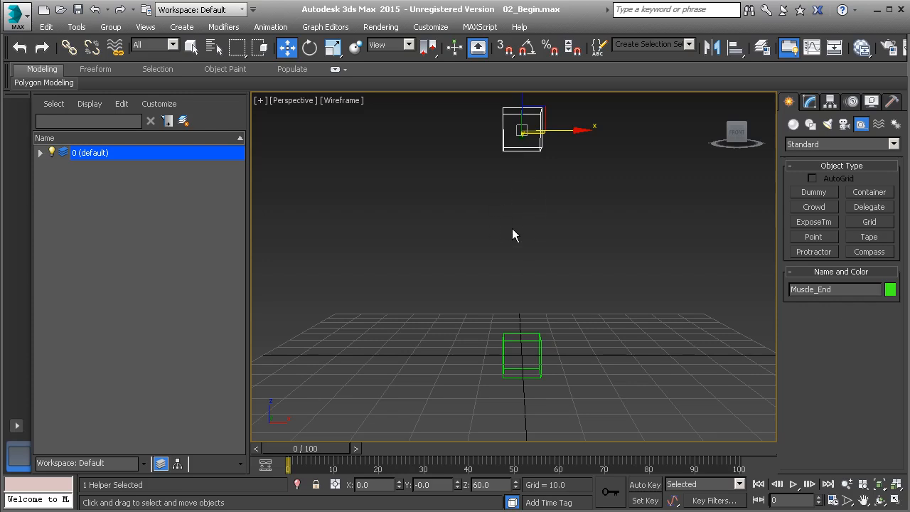
pyautogui.moveTo(538, 113); pyautogui.dragTo(539, 153)
pyautogui.moveTo(539, 152); pyautogui.dragTo(538, 181, button='middle')
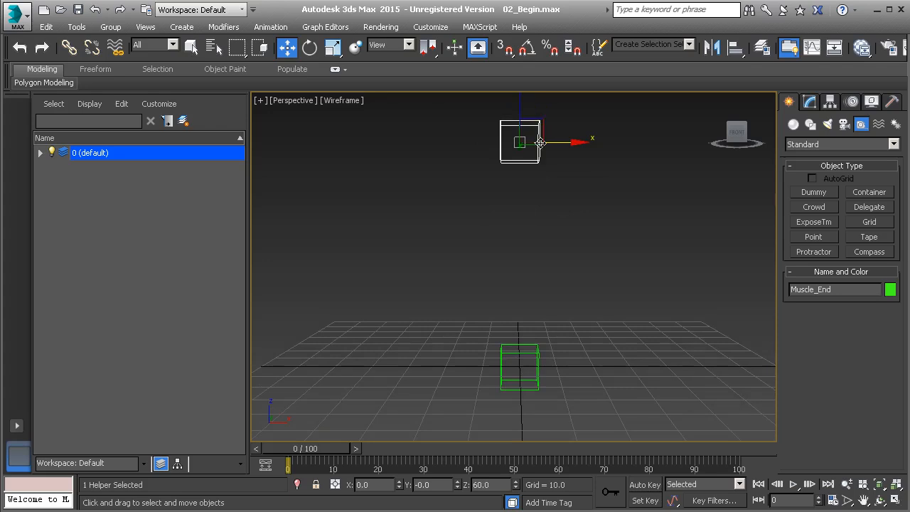
pyautogui.keyDown('shift'); pyautogui.moveTo(540, 122); pyautogui.dragTo(462, 245); pyautogui.keyUp('shift')
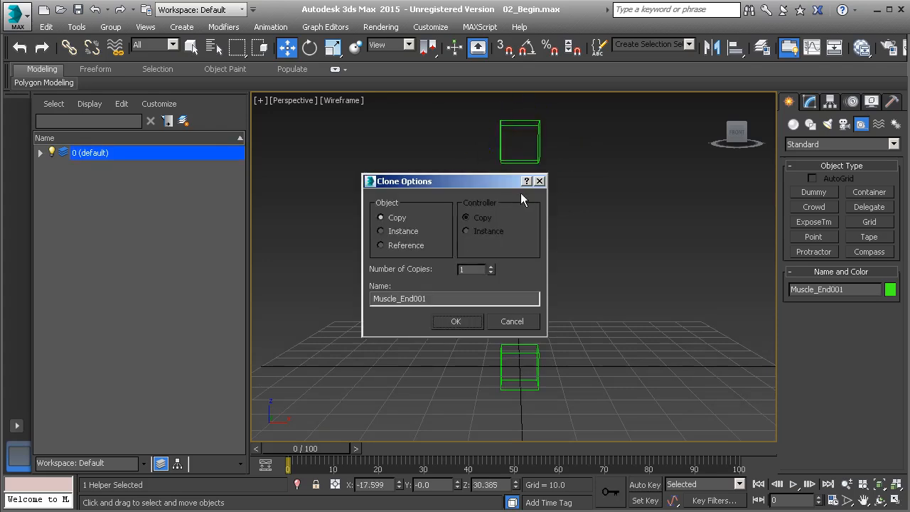
pyautogui.click(458, 322)
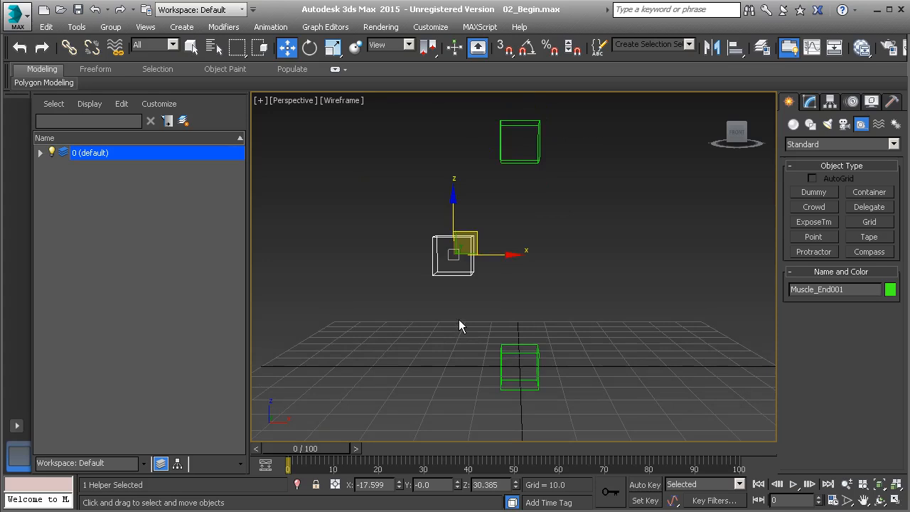
# Step: Set the box size of the cloned middle point helper to 15
pyautogui.click(811, 104)
pyautogui.moveTo(870, 369); pyautogui.dragTo(870, 382)
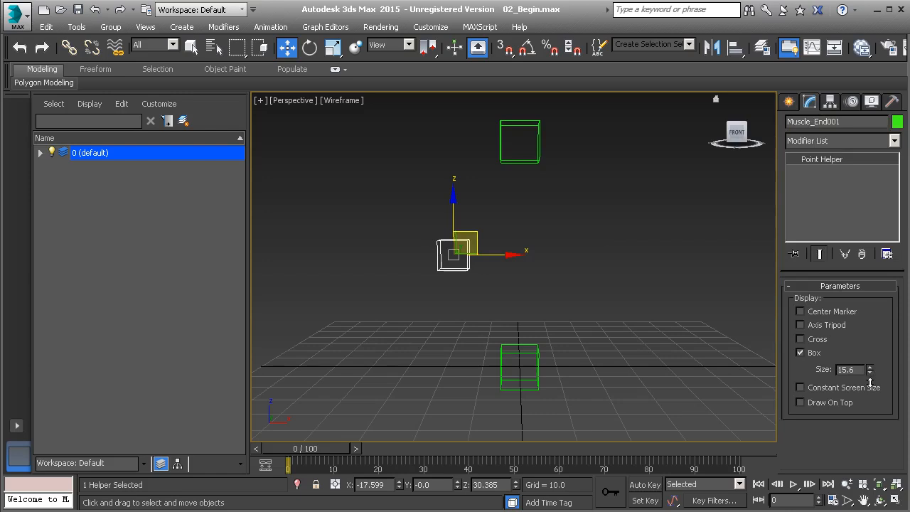
pyautogui.write('15')
pyautogui.press('Return')
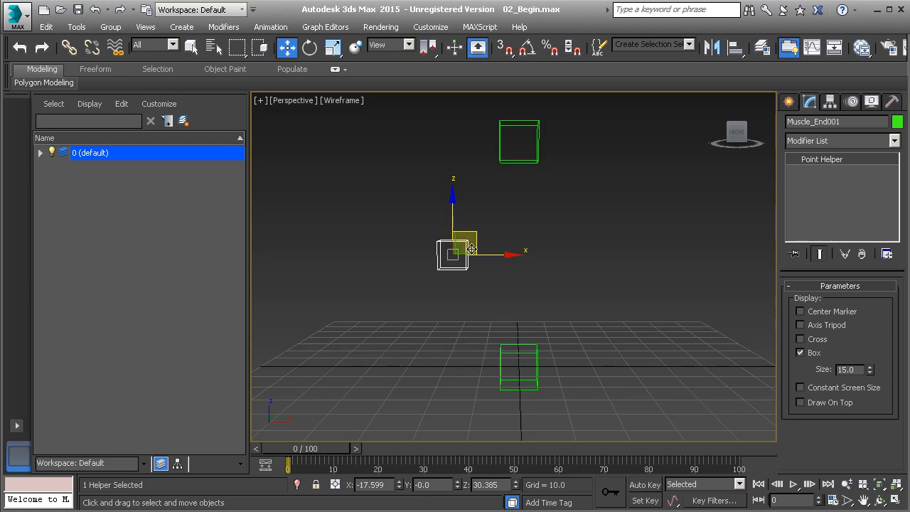
# Step: Apply Position Constraints to the middle helper, targeting Muscle_End and Muscle_Start, to center it between them
pyautogui.click(271, 27)
pyautogui.moveTo(387, 92)
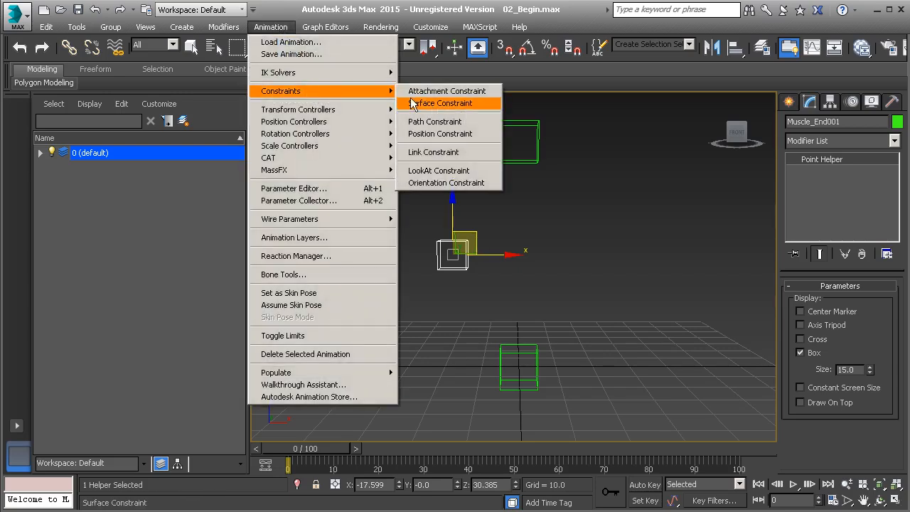
pyautogui.click(464, 135)
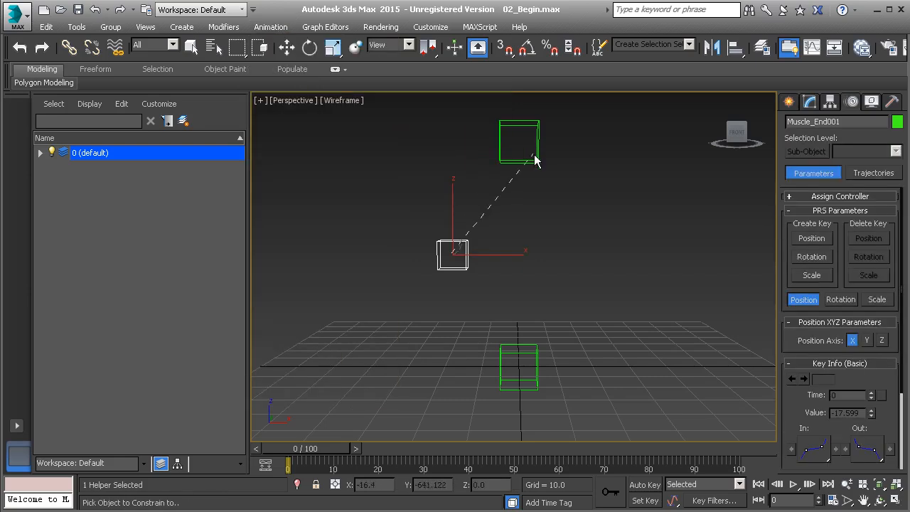
pyautogui.click(535, 158)
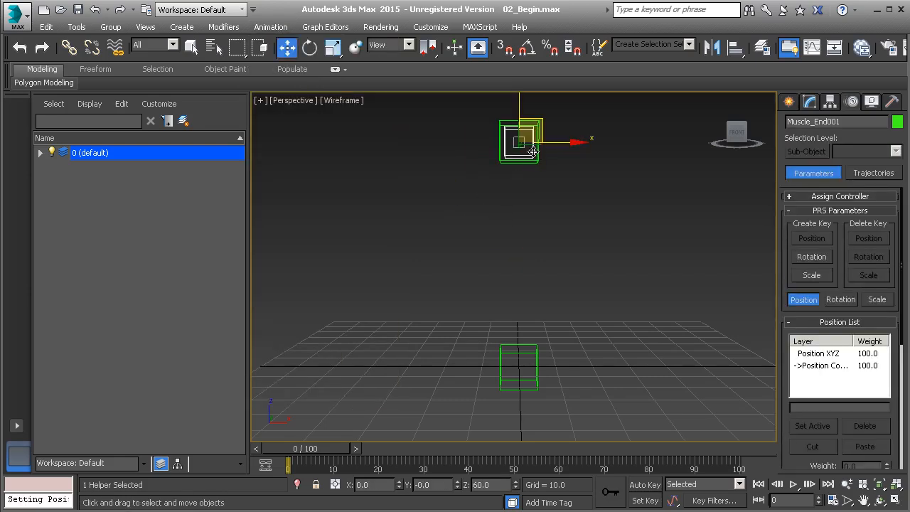
pyautogui.click(271, 26)
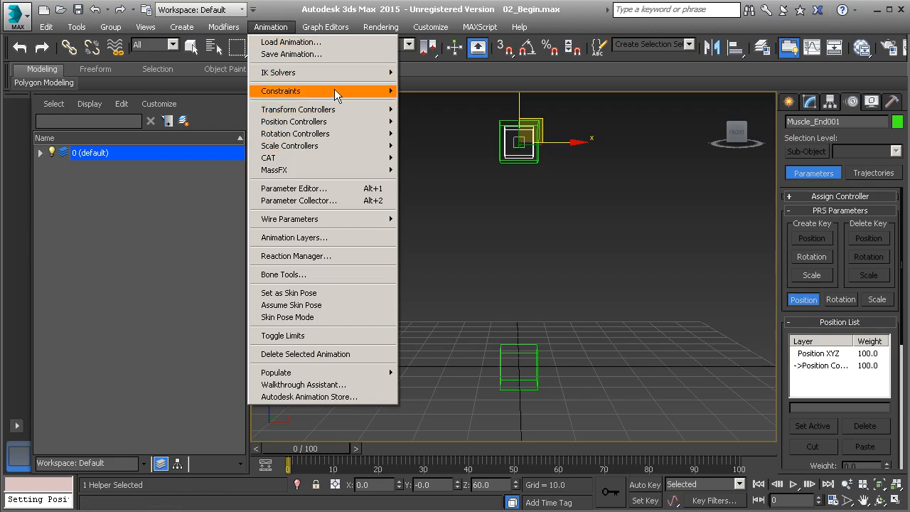
pyautogui.moveTo(364, 96)
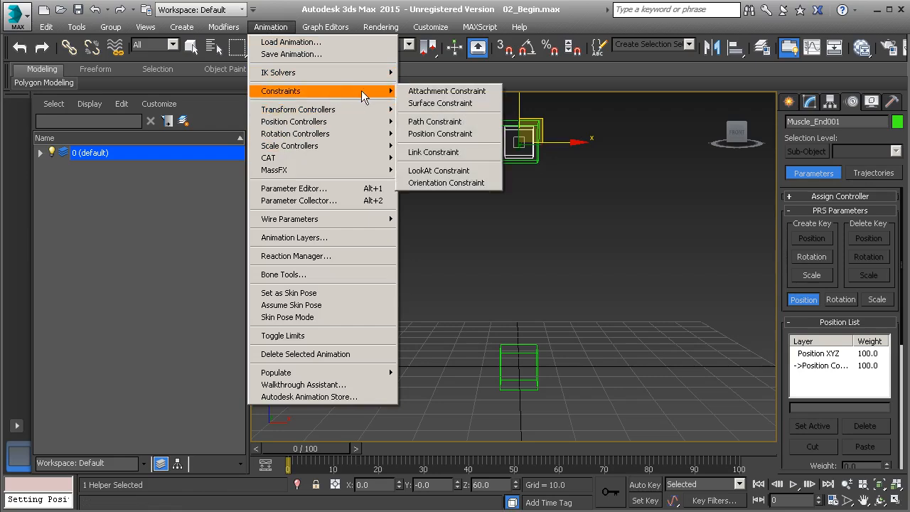
pyautogui.click(456, 132)
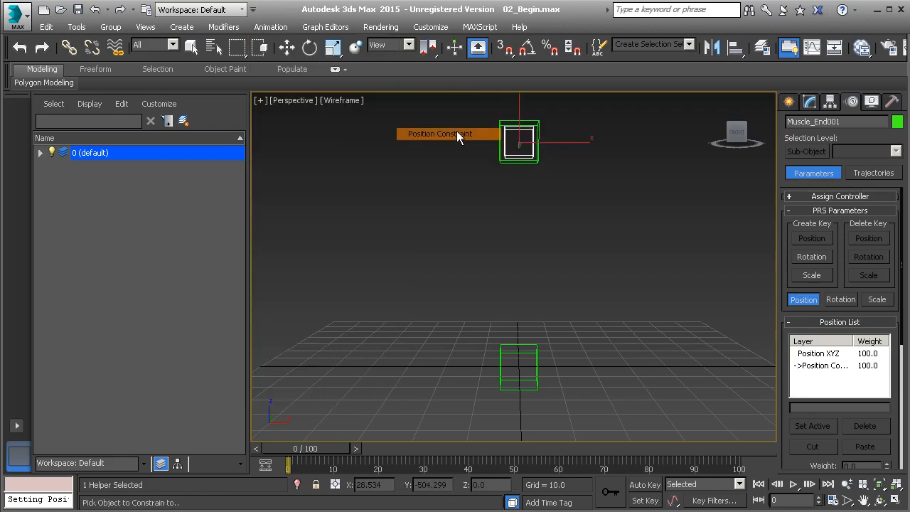
pyautogui.click(538, 345)
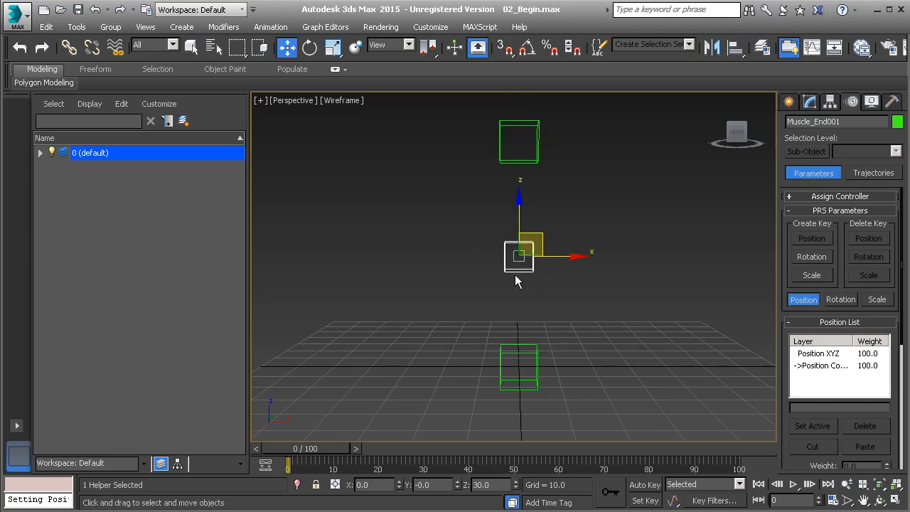
# Step: Apply Freeze Transform to the constrained middle helper and confirm it
pyautogui.keyDown('alt'); pyautogui.moveTo(539, 287); pyautogui.dragTo(537, 280, button='middle'); pyautogui.keyUp('alt')
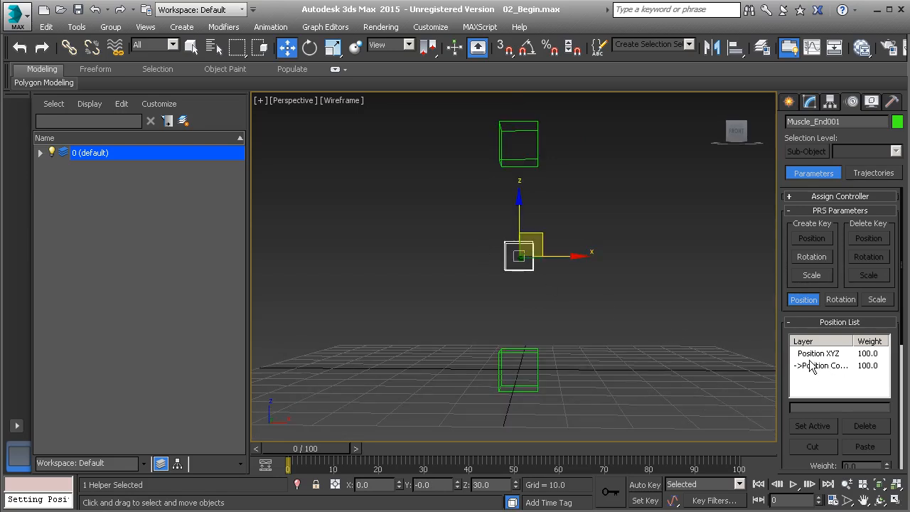
pyautogui.rightClick(595, 287)
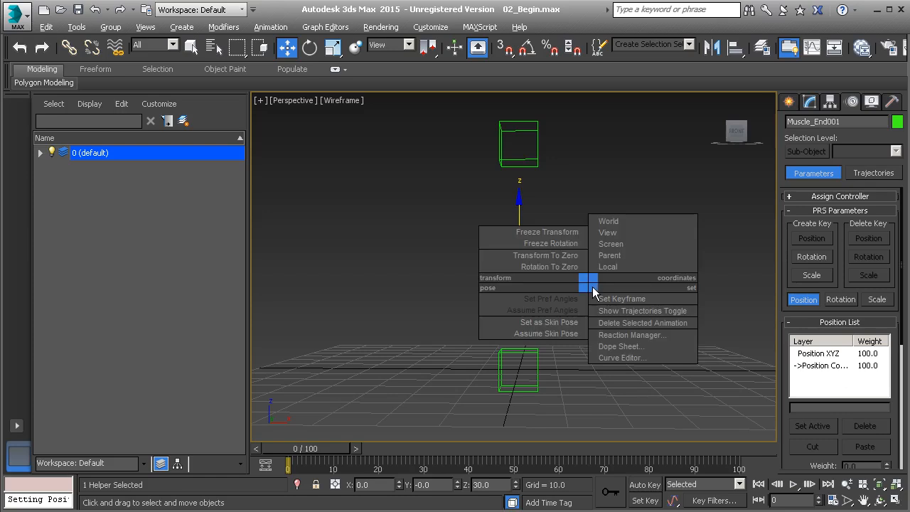
pyautogui.click(572, 235)
pyautogui.click(409, 387)
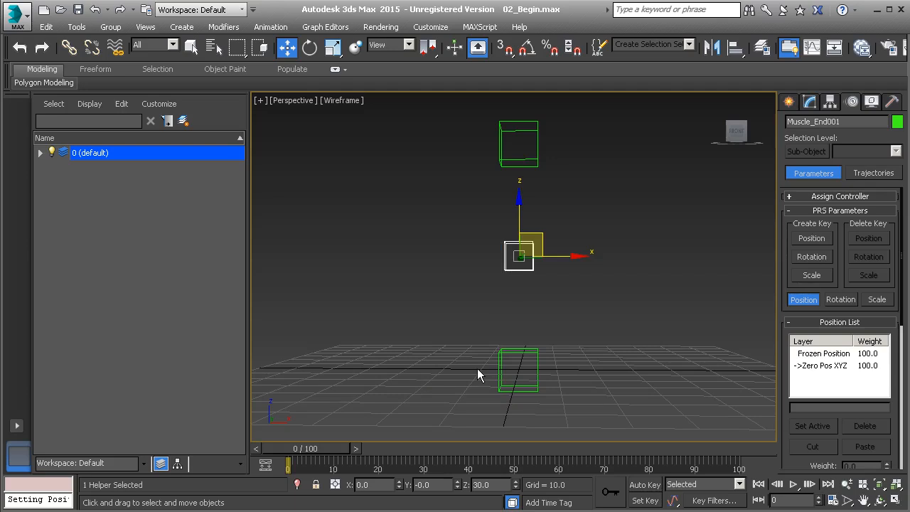
# Step: Clone the middle helper twice as Copies, one above at about X 10.6, Z 43.4 and one below at about X 4.2, Z 15.4
pyautogui.keyDown('alt'); pyautogui.moveTo(524, 227); pyautogui.dragTo(530, 240, button='middle'); pyautogui.keyUp('alt')
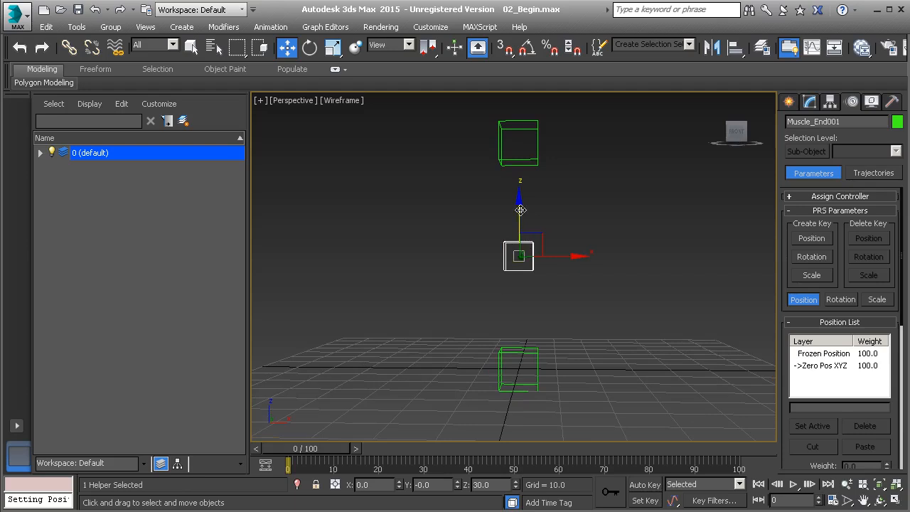
pyautogui.keyDown('shift'); pyautogui.moveTo(532, 244); pyautogui.dragTo(578, 187); pyautogui.keyUp('shift')
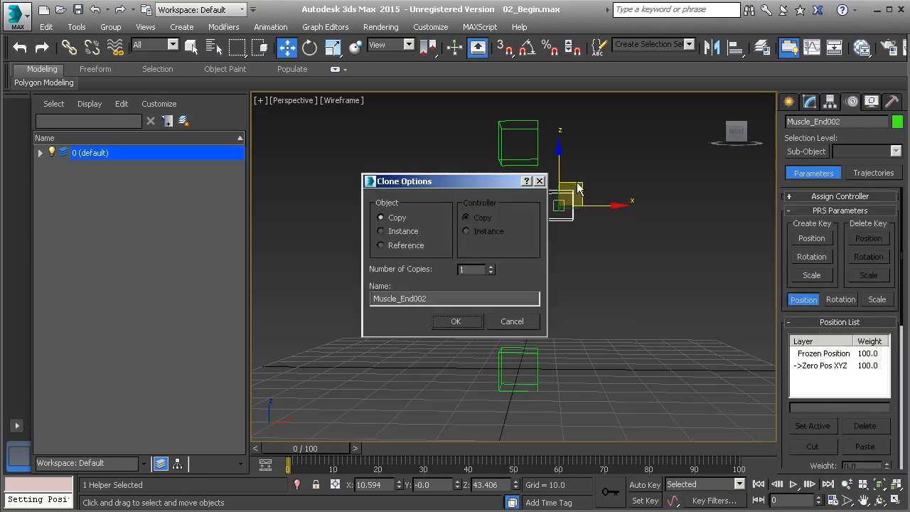
pyautogui.click(457, 322)
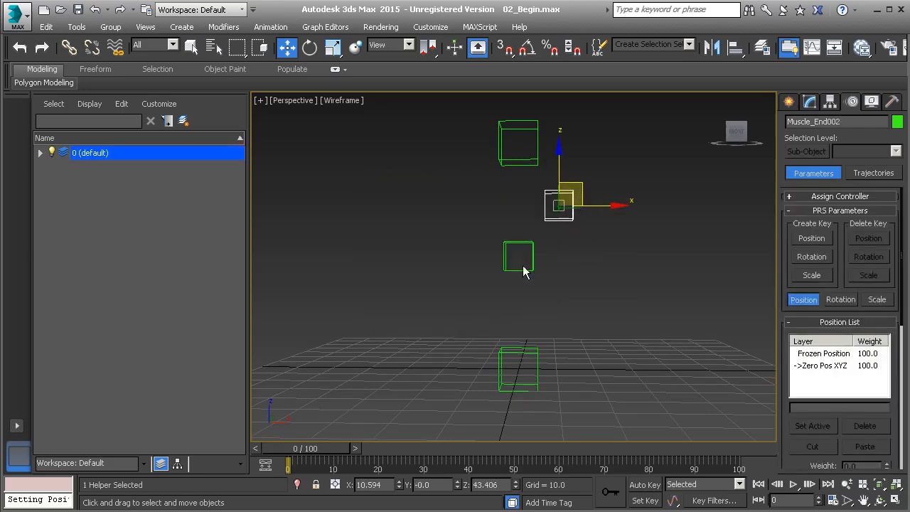
pyautogui.moveTo(583, 187)
pyautogui.keyDown('shift'); pyautogui.mouseDown()
pyautogui.moveTo(552, 291)
pyautogui.moveTo(539, 291)
pyautogui.moveTo(558, 298)
pyautogui.mouseUp(); pyautogui.keyUp('shift')
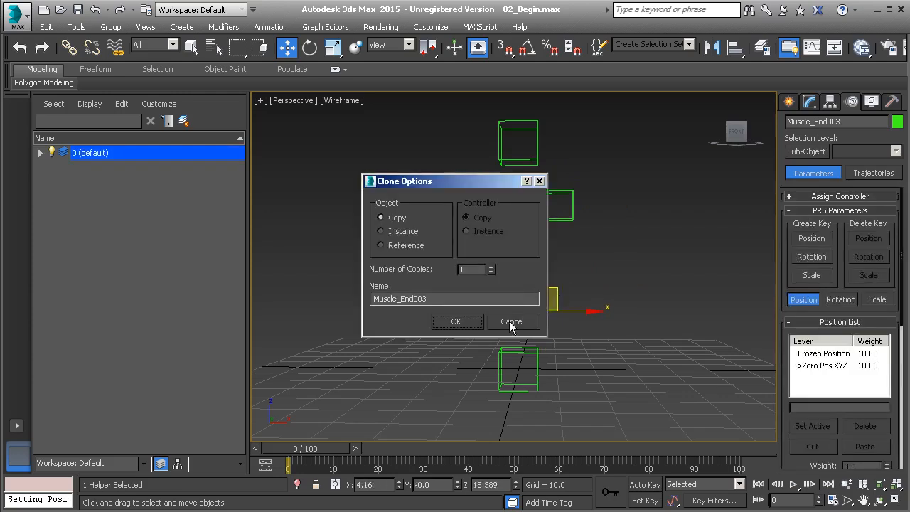
pyautogui.click(462, 323)
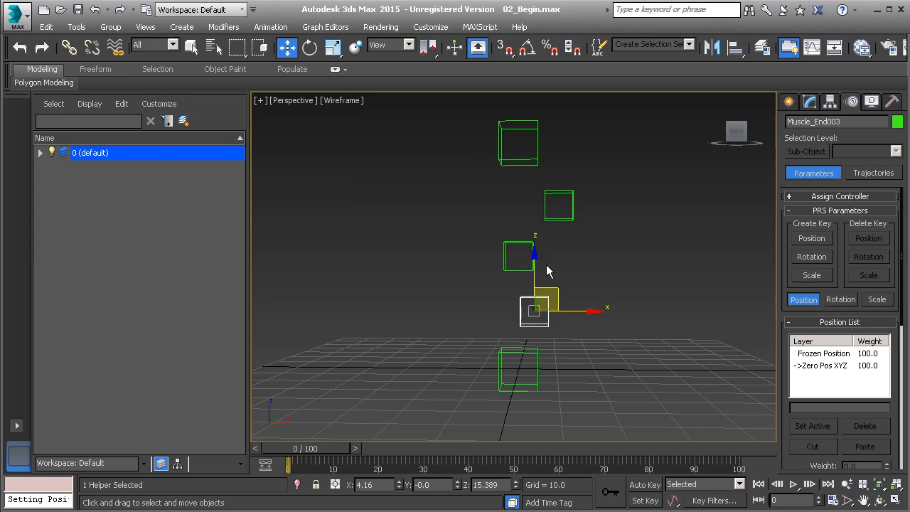
# Step: Apply a Position Constraint to the upper small helper with Muscle_End and the middle helper as its targets
pyautogui.click(568, 218)
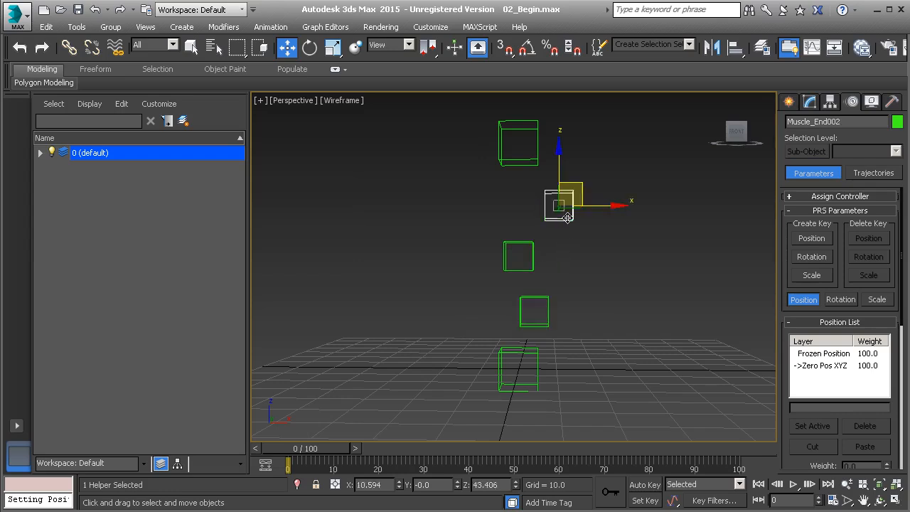
pyautogui.click(270, 27)
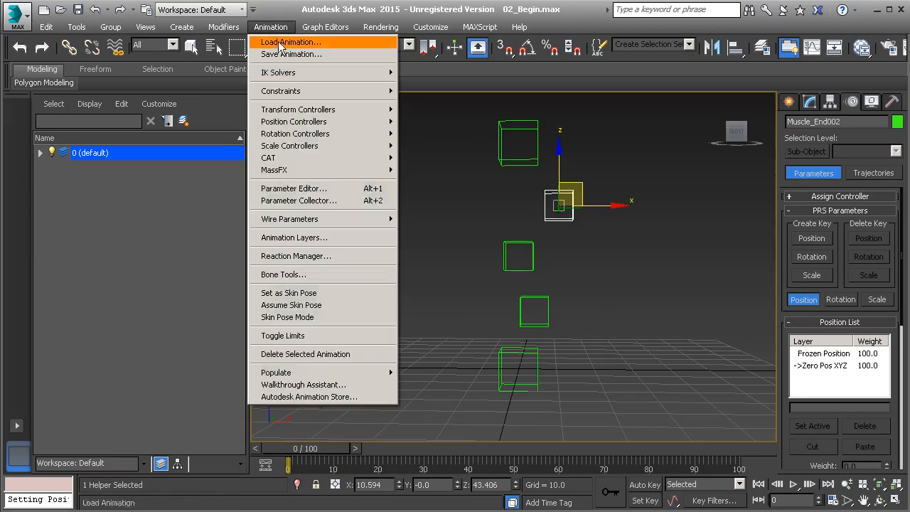
pyautogui.moveTo(305, 91)
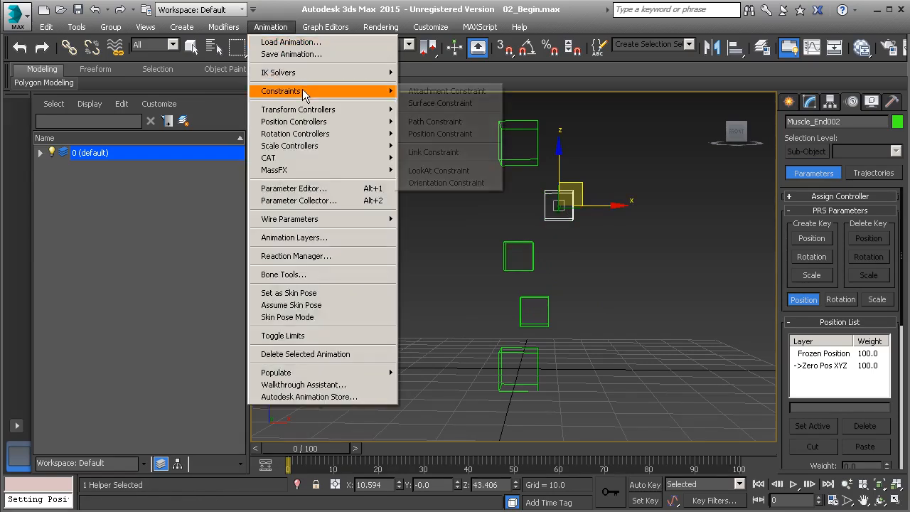
pyautogui.click(443, 136)
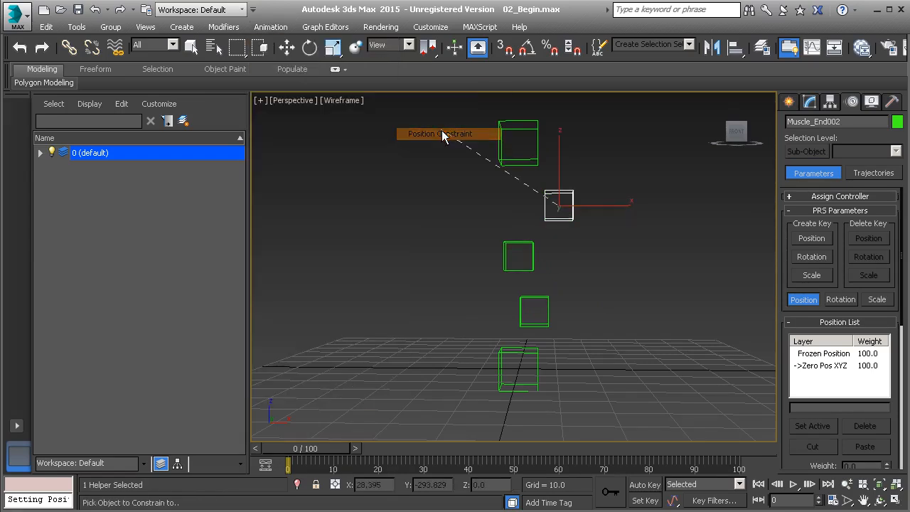
pyautogui.click(498, 151)
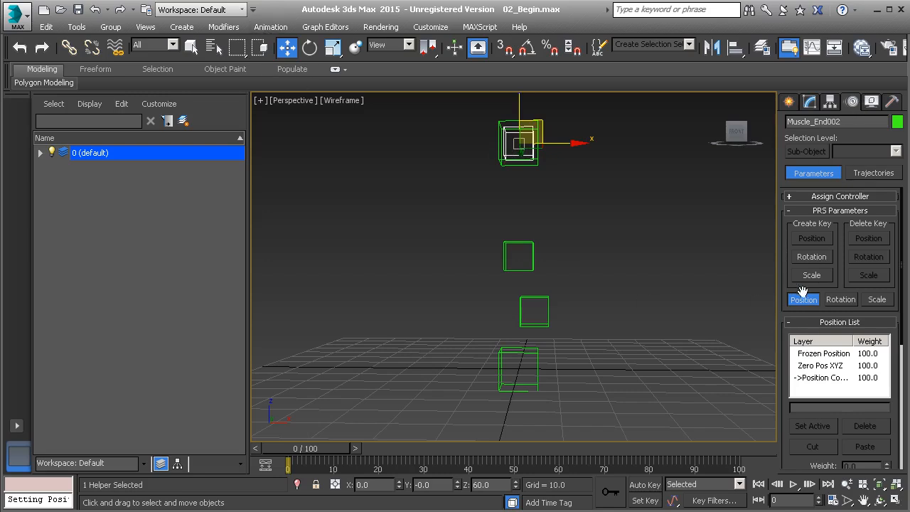
pyautogui.moveTo(788, 406); pyautogui.dragTo(788, 261)
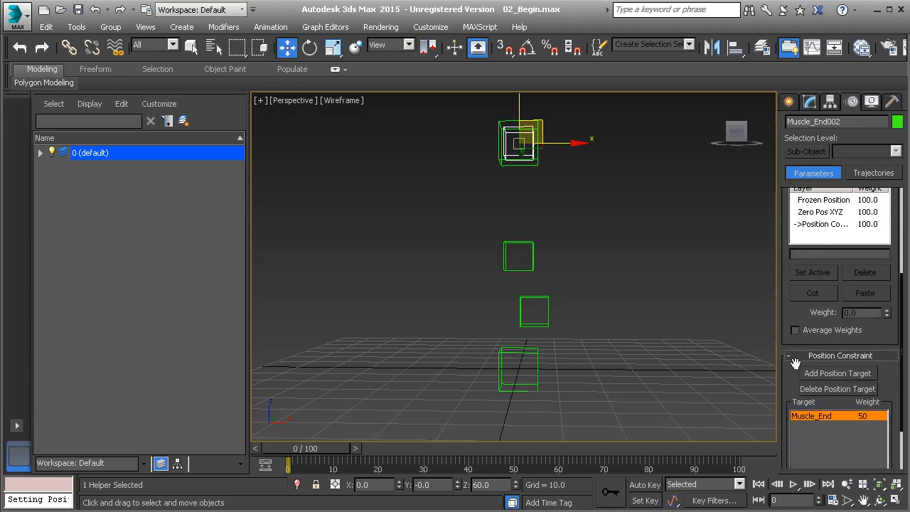
pyautogui.click(825, 376)
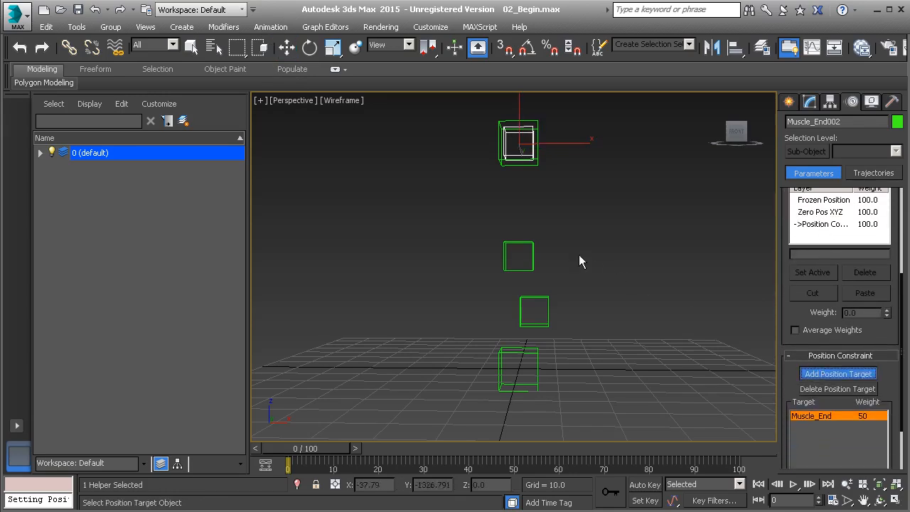
pyautogui.click(532, 245)
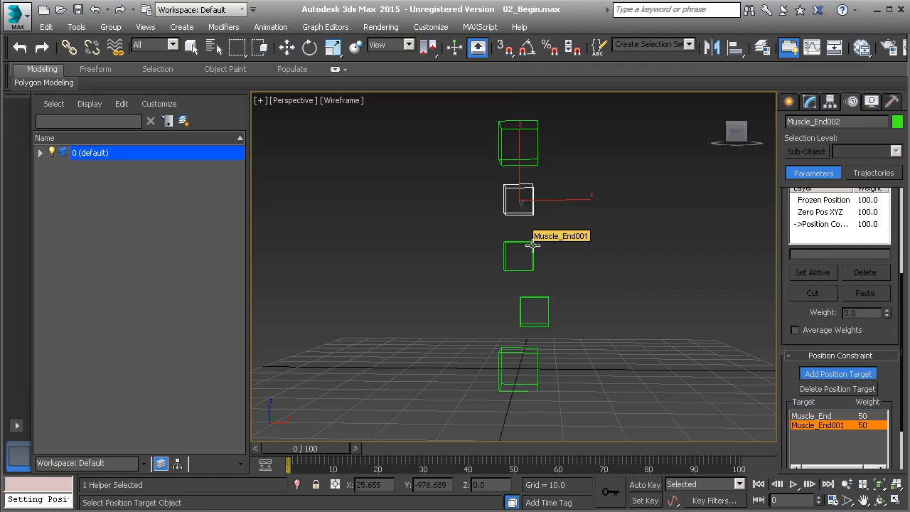
# Step: Apply Freeze Transform to the upper small helper and confirm it
pyautogui.rightClick(563, 218)
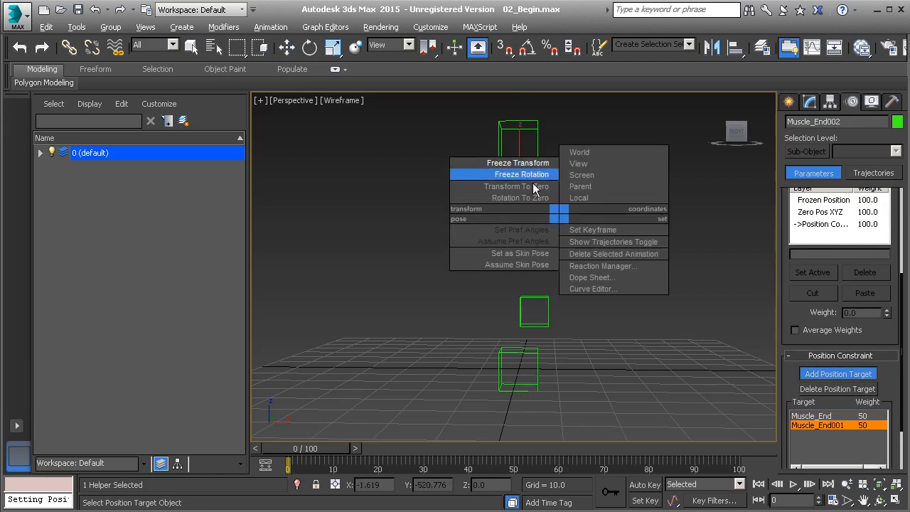
pyautogui.click(535, 162)
pyautogui.click(411, 388)
# Step: Apply a Position Constraint to the lower small helper with the middle helper and Muscle_Start as its targets
pyautogui.click(534, 309)
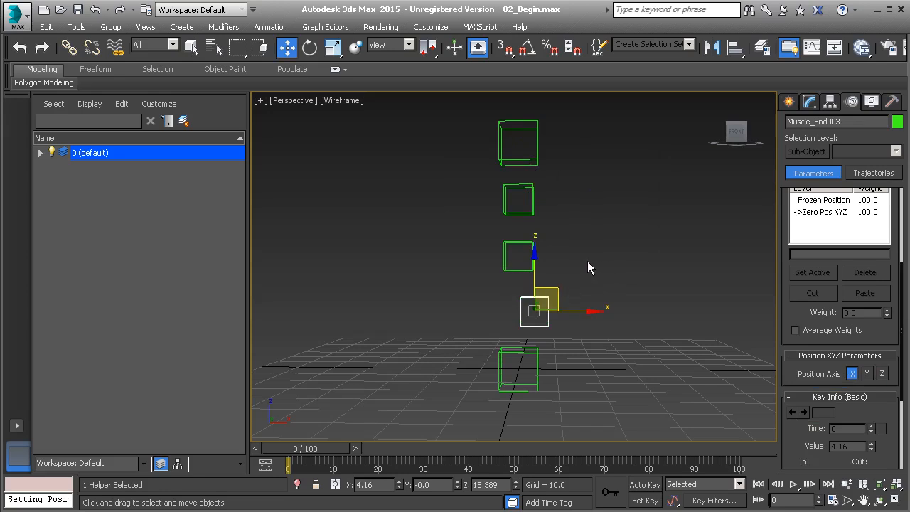
pyautogui.click(271, 26)
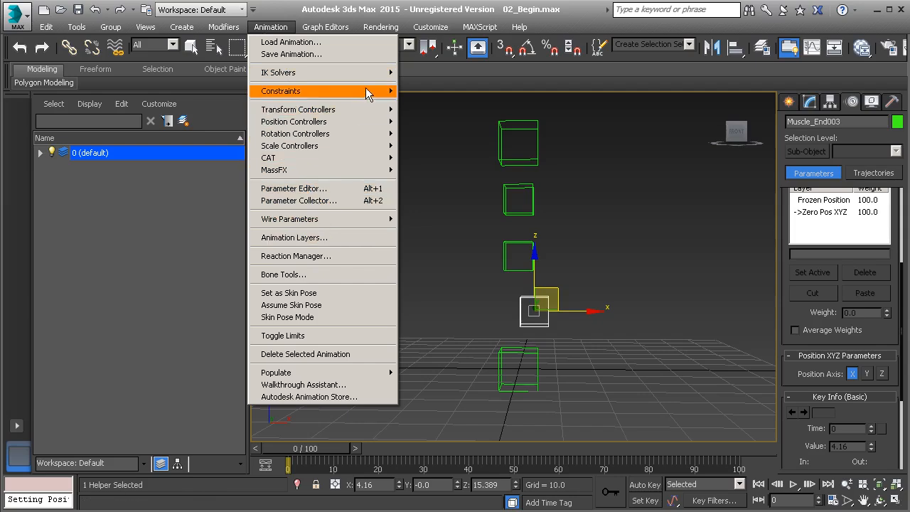
pyautogui.moveTo(365, 91)
pyautogui.click(459, 134)
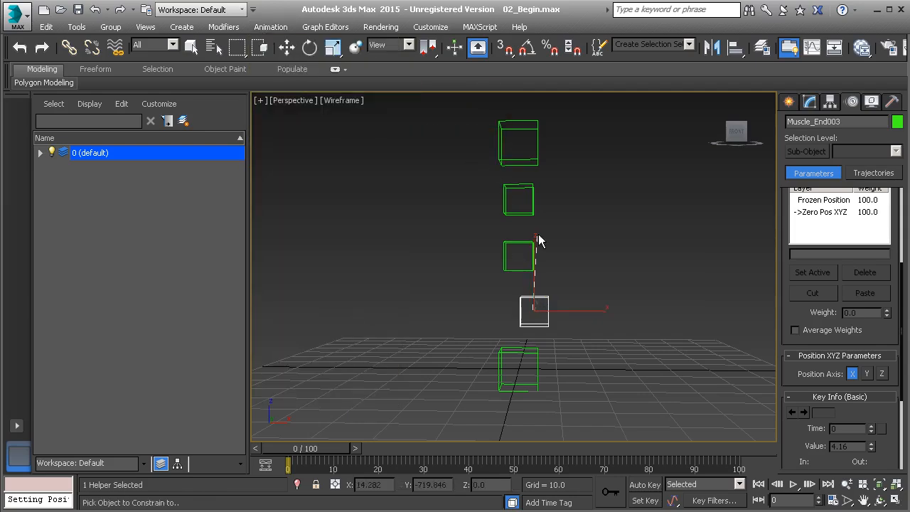
pyautogui.click(532, 243)
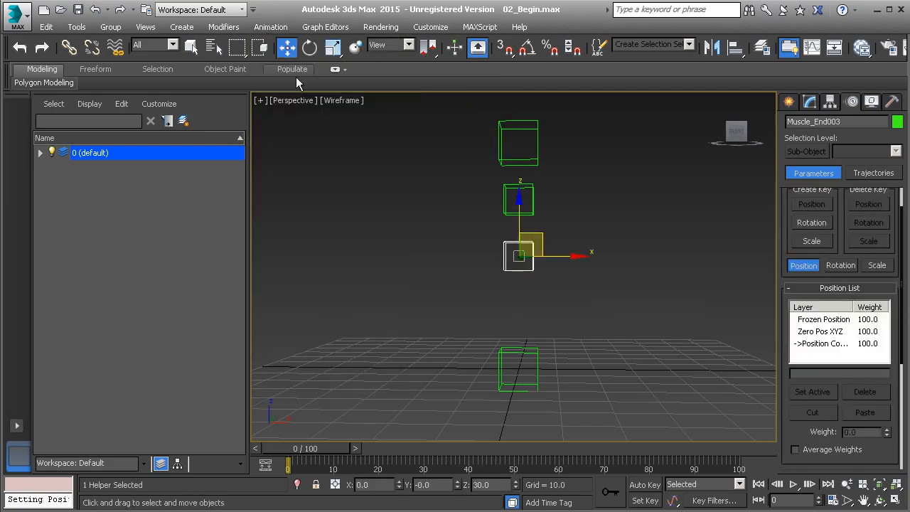
pyautogui.click(271, 27)
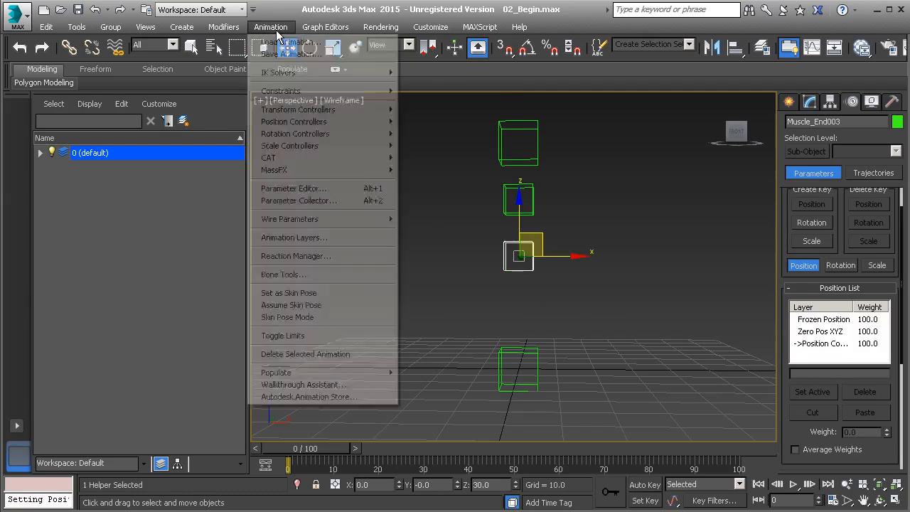
pyautogui.moveTo(335, 91)
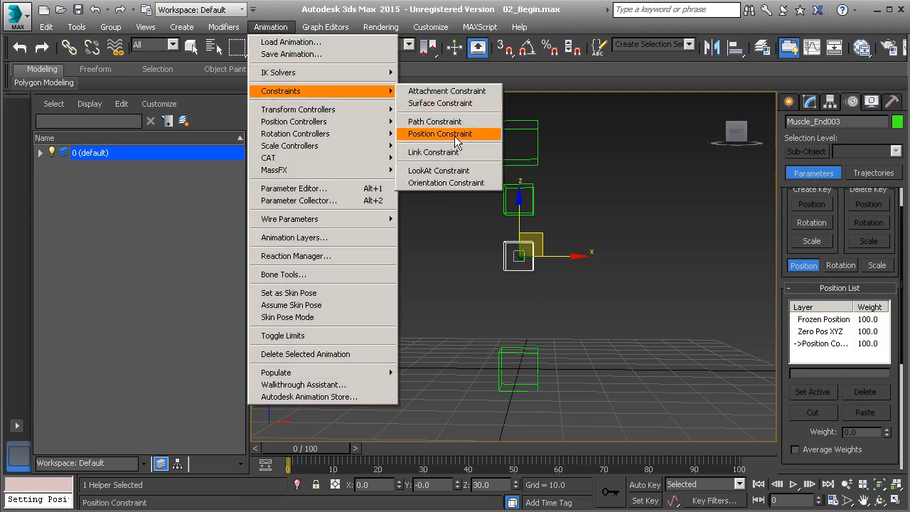
pyautogui.click(460, 134)
pyautogui.click(528, 350)
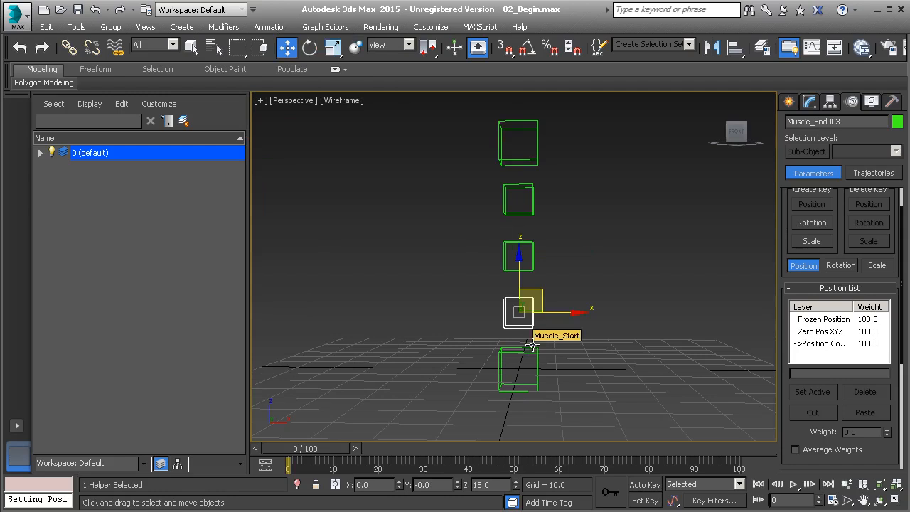
# Step: Apply Freeze Transform to the lower small helper and confirm it
pyautogui.keyDown('alt'); pyautogui.rightClick(593, 299); pyautogui.keyUp('alt')
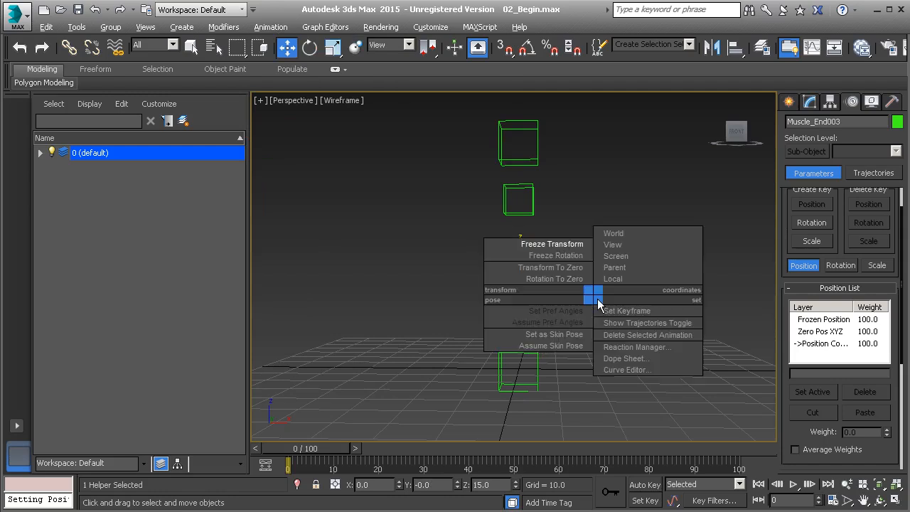
pyautogui.click(573, 245)
pyautogui.click(415, 388)
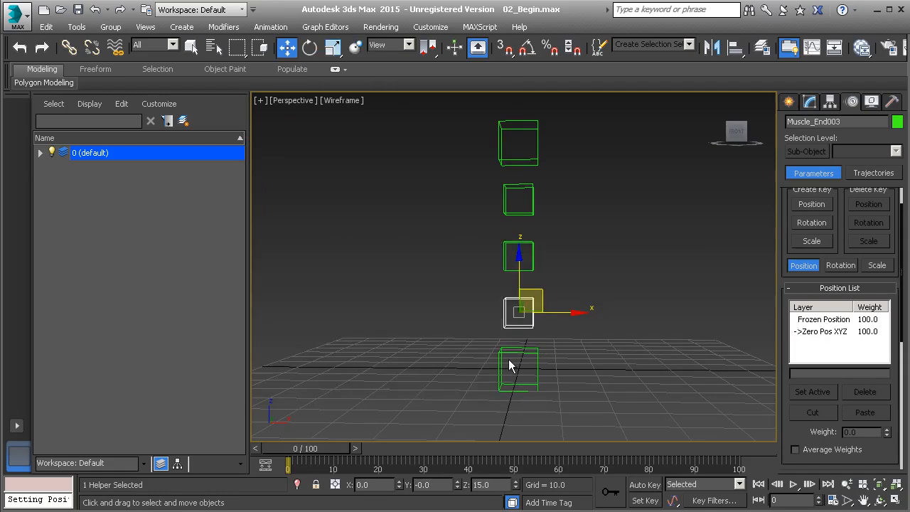
pyautogui.click(575, 276)
pyautogui.keyDown('alt'); pyautogui.moveTo(540, 294); pyautogui.dragTo(574, 303, button='middle'); pyautogui.keyUp('alt')
pyautogui.click(529, 297)
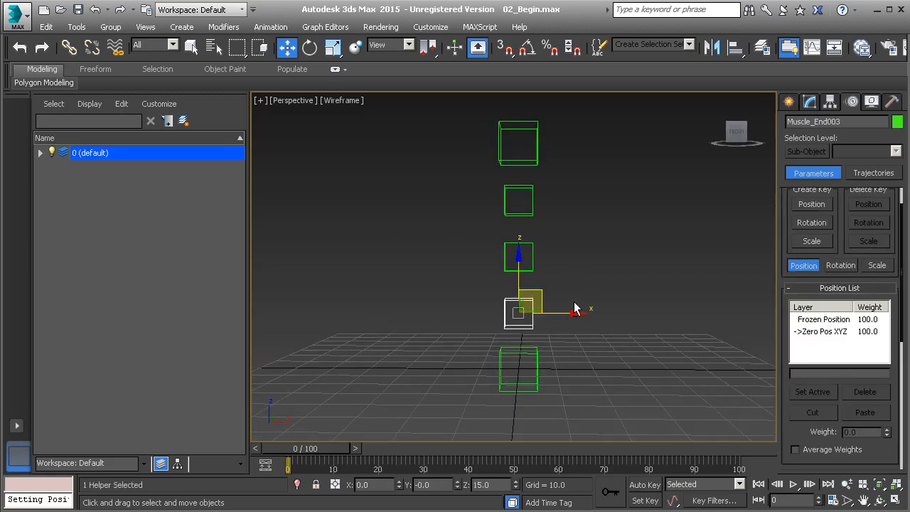
pyautogui.click(529, 353)
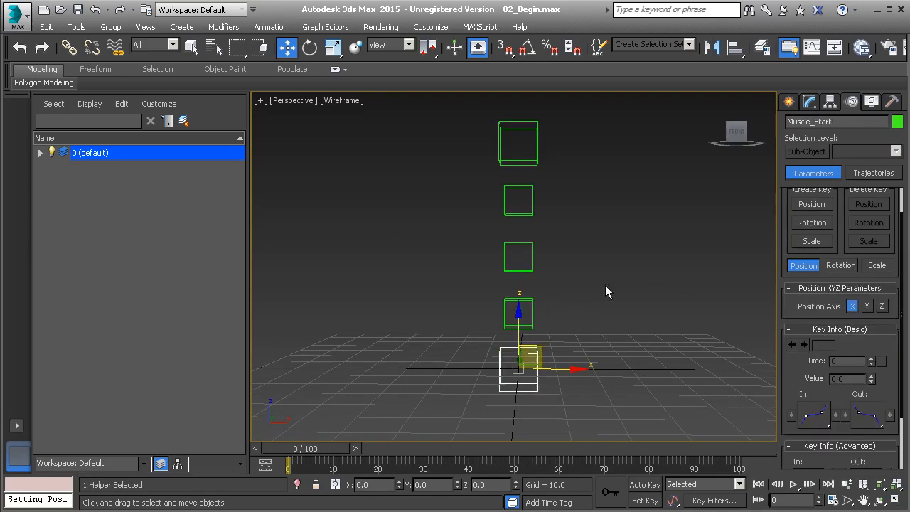
# Step: Rename the lower small helper Muscle_A and copy that name onto the middle helper
pyautogui.click(530, 305)
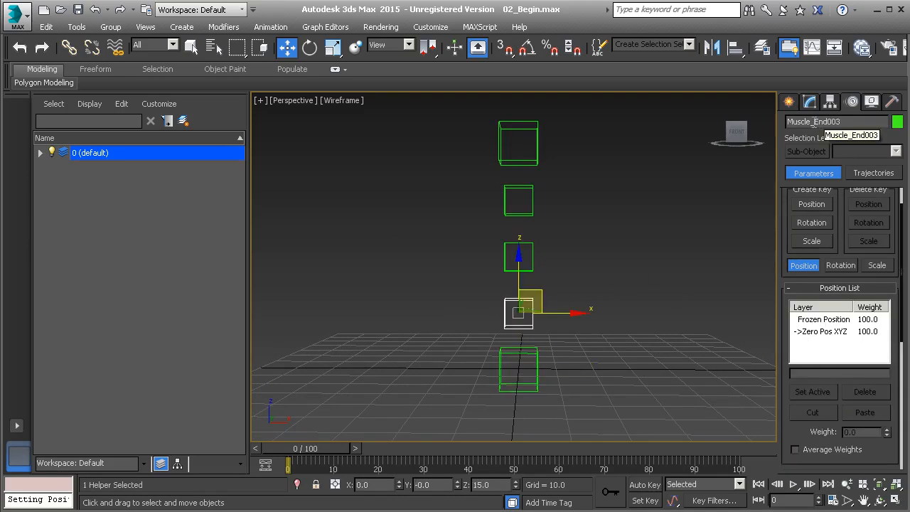
pyautogui.moveTo(816, 121); pyautogui.dragTo(852, 123)
pyautogui.write('A')
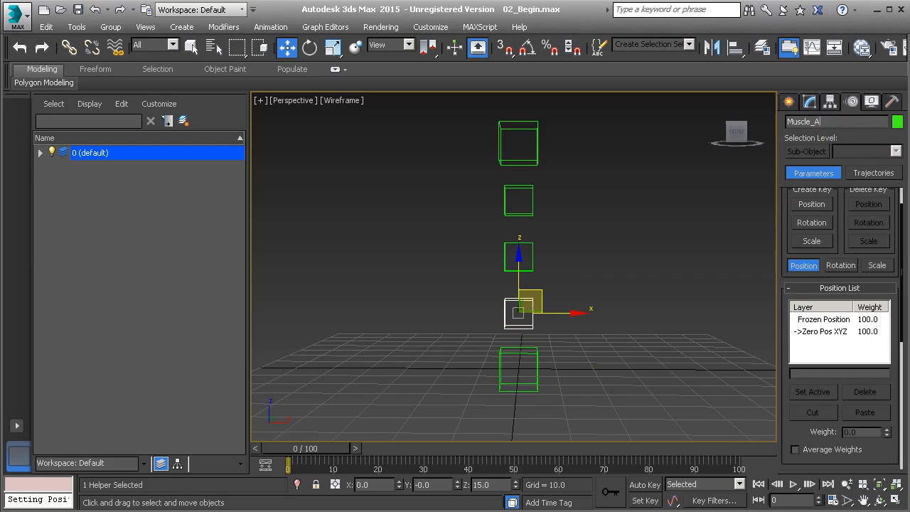
pyautogui.doubleClick(837, 125)
pyautogui.hotkey('ctrl', 'c')
pyautogui.click(530, 255)
pyautogui.doubleClick(822, 125)
pyautogui.hotkey('ctrl', 'v')
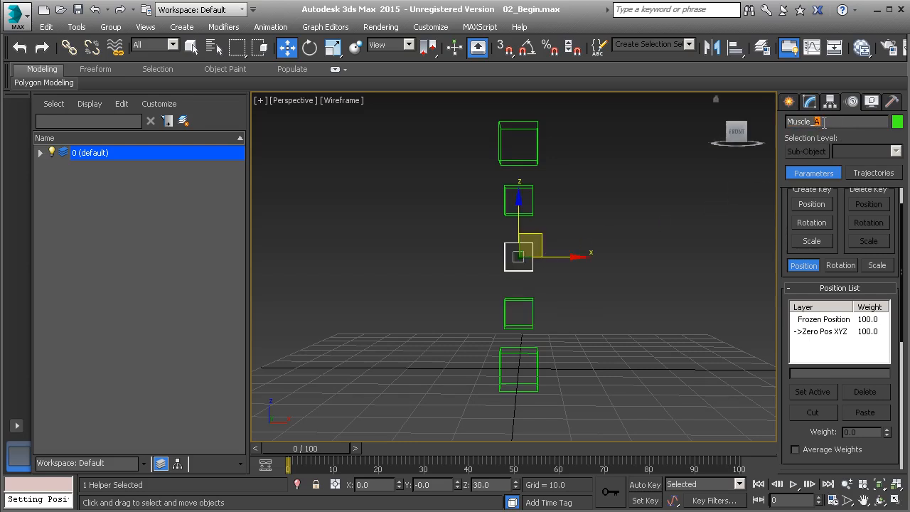
# Step: Rename the upper small helper Muscle_C
pyautogui.click(534, 202)
pyautogui.moveTo(814, 122); pyautogui.dragTo(851, 123)
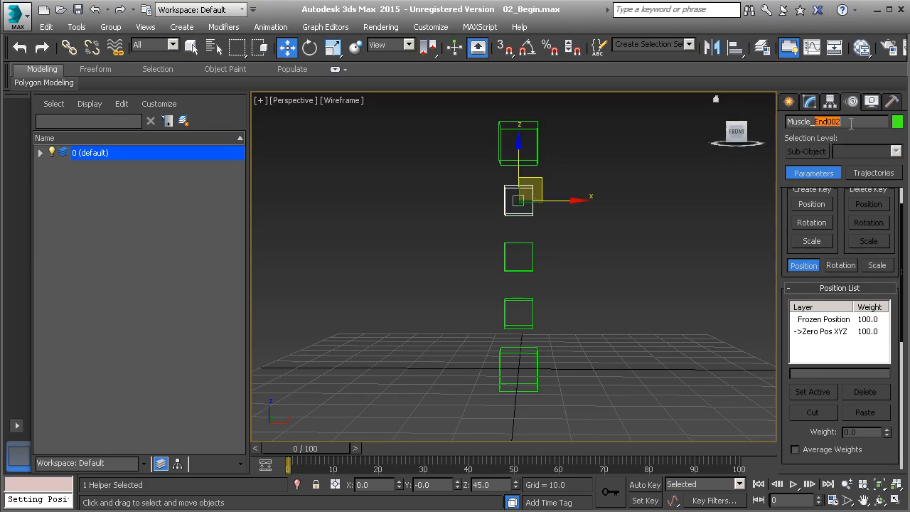
pyautogui.write('C')
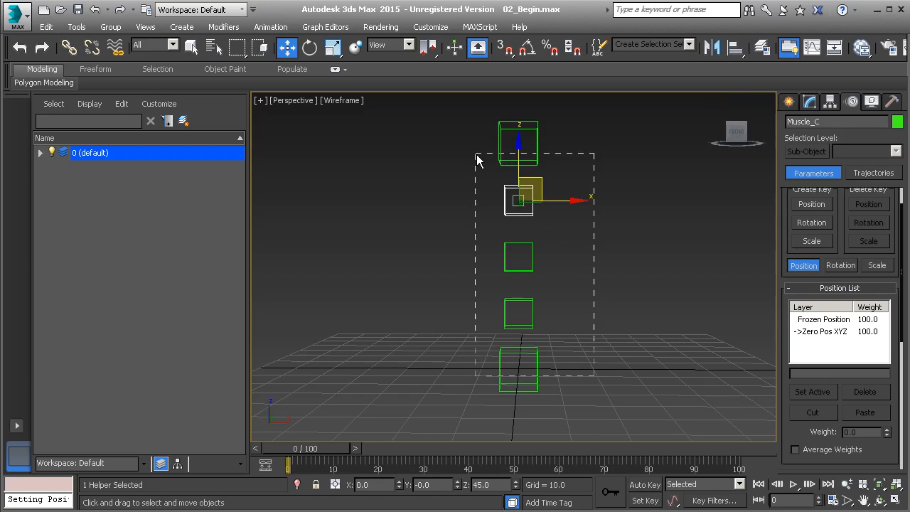
# Step: Apply Freeze Transform to all five helpers together, confirm it, and clear the selection
pyautogui.moveTo(476, 155); pyautogui.dragTo(477, 155)
pyautogui.rightClick(609, 214)
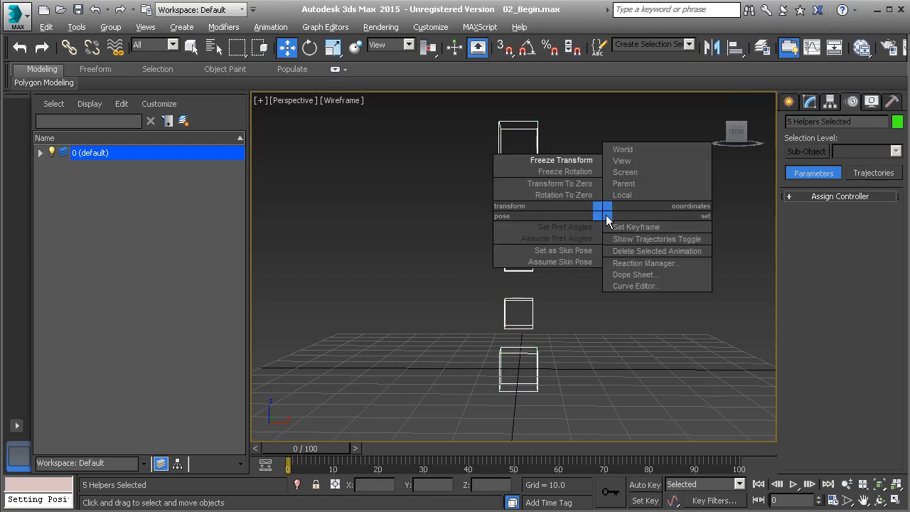
pyautogui.click(564, 161)
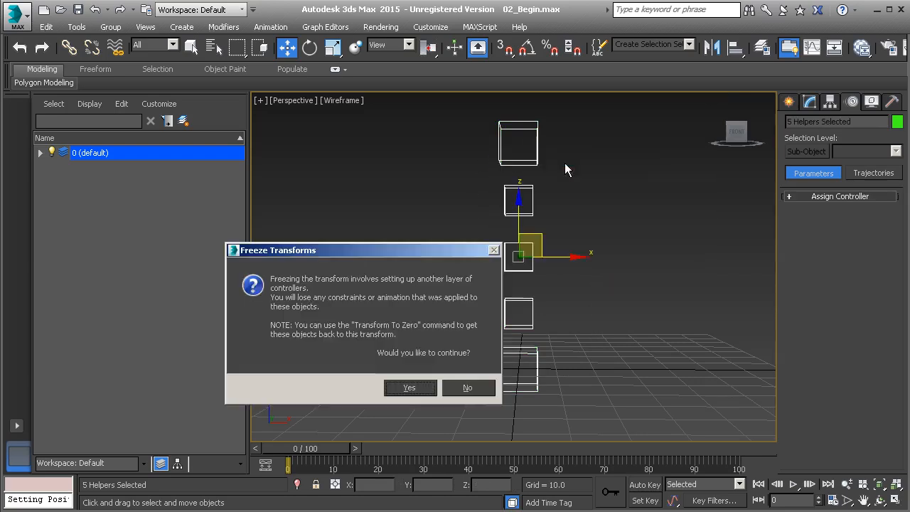
pyautogui.click(411, 388)
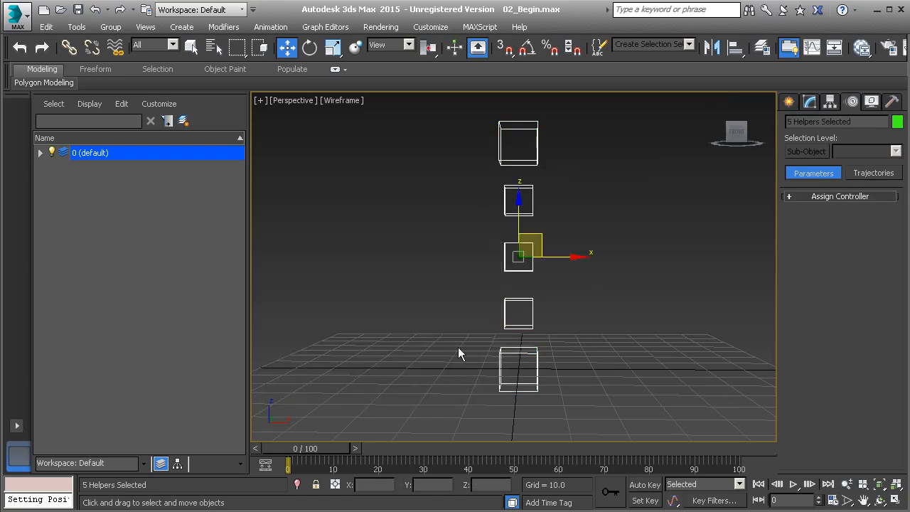
pyautogui.click(554, 213)
# Step: Test the frozen transform by moving Muscle_End to about X -37.5, Z 55 and returning it with Transform To Zero
pyautogui.click(536, 167)
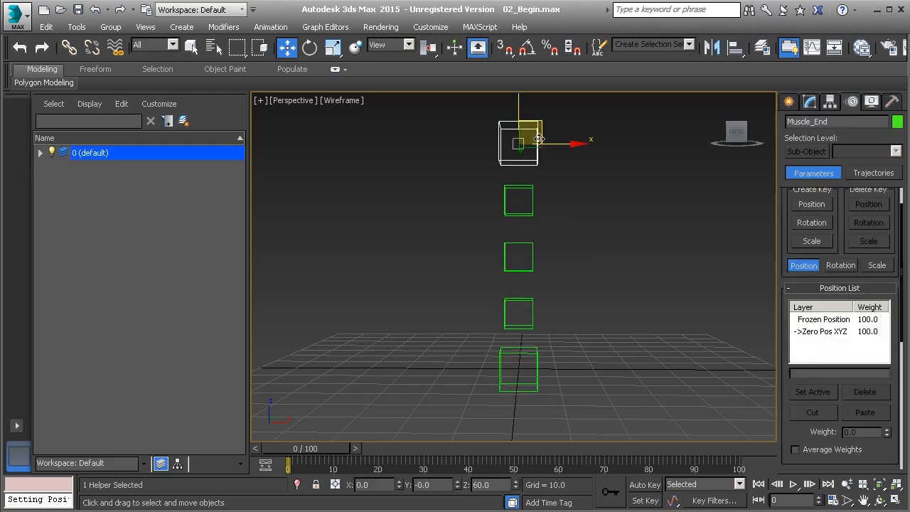
pyautogui.moveTo(538, 132); pyautogui.dragTo(502, 158)
pyautogui.moveTo(575, 114); pyautogui.dragTo(402, 141)
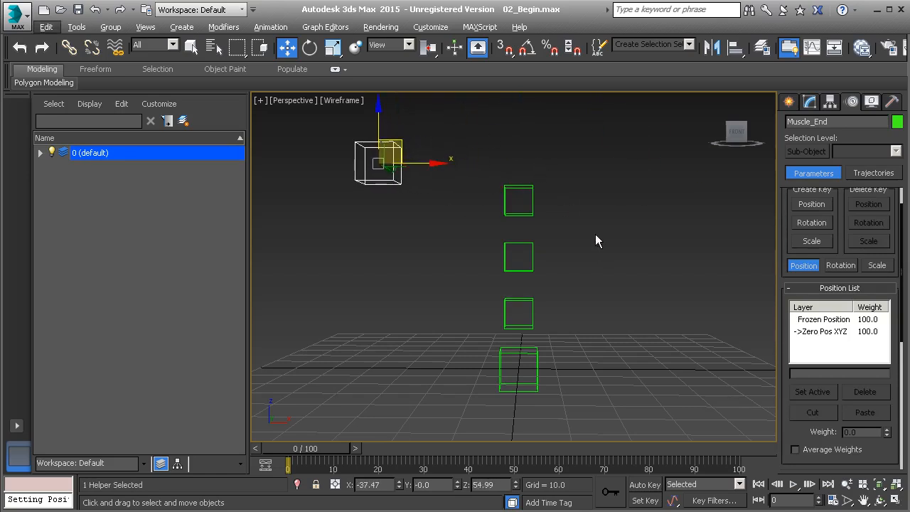
pyautogui.rightClick(610, 265)
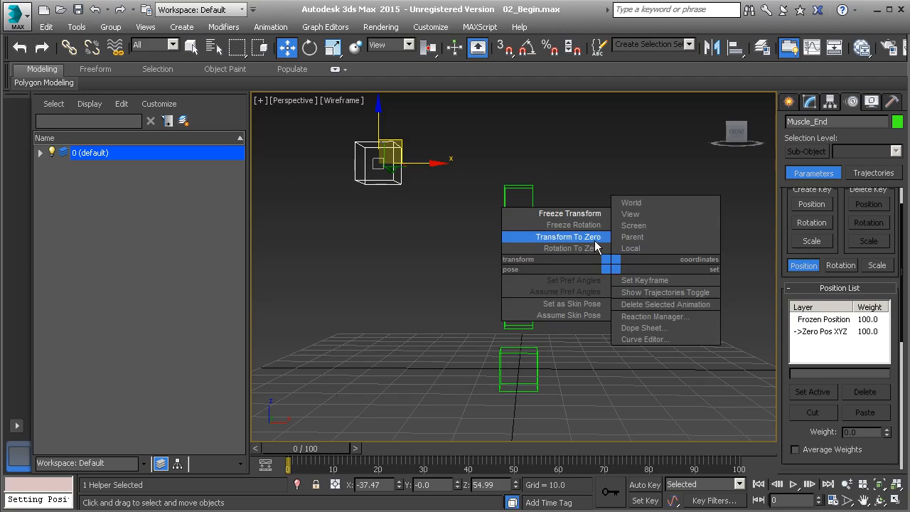
pyautogui.click(596, 241)
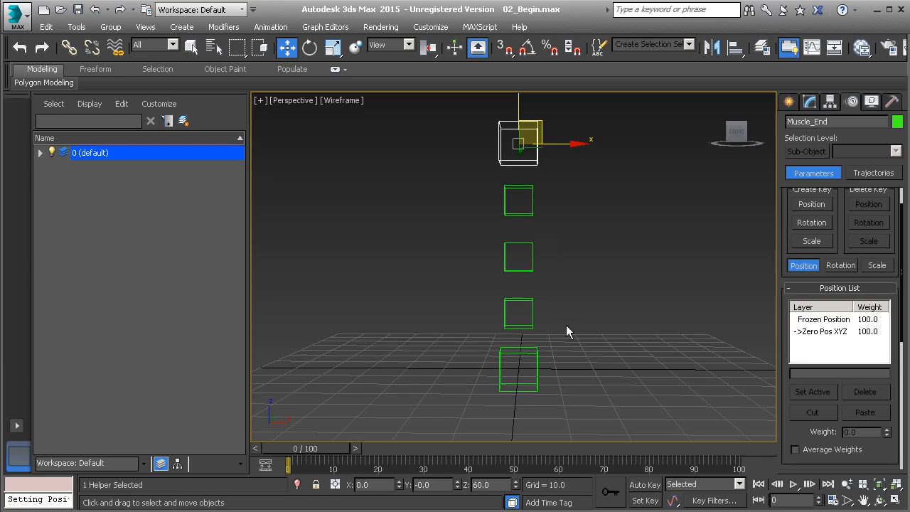
# Step: Put all five helpers on a new layer named muscle_main and make layer 0 (default) the active layer
pyautogui.moveTo(599, 396); pyautogui.dragTo(482, 128)
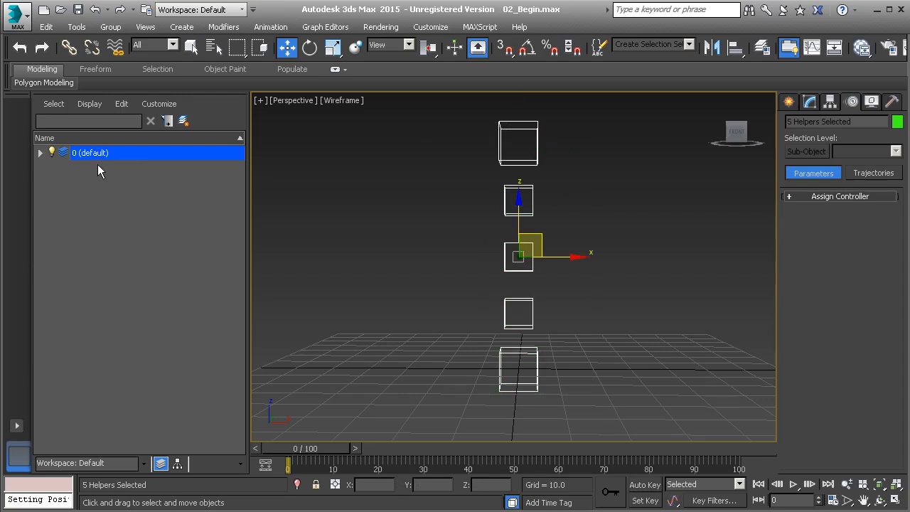
pyautogui.click(183, 122)
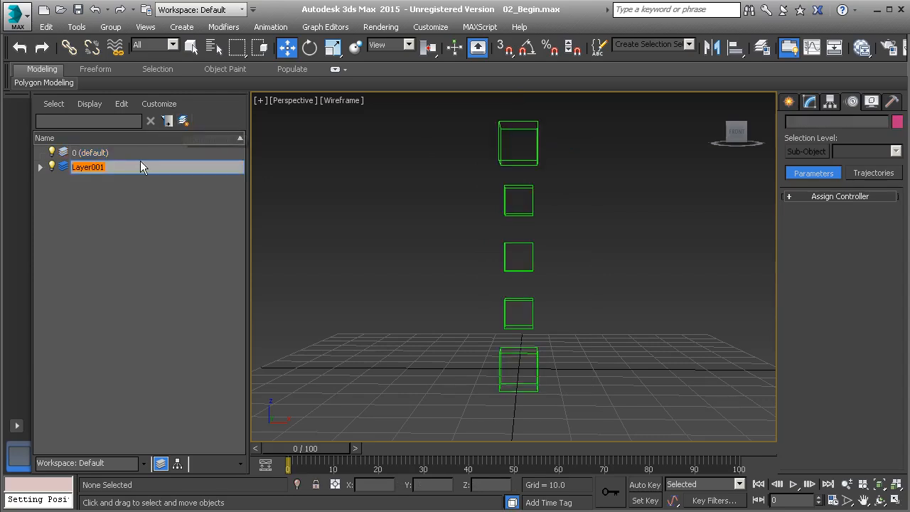
pyautogui.write('musc')
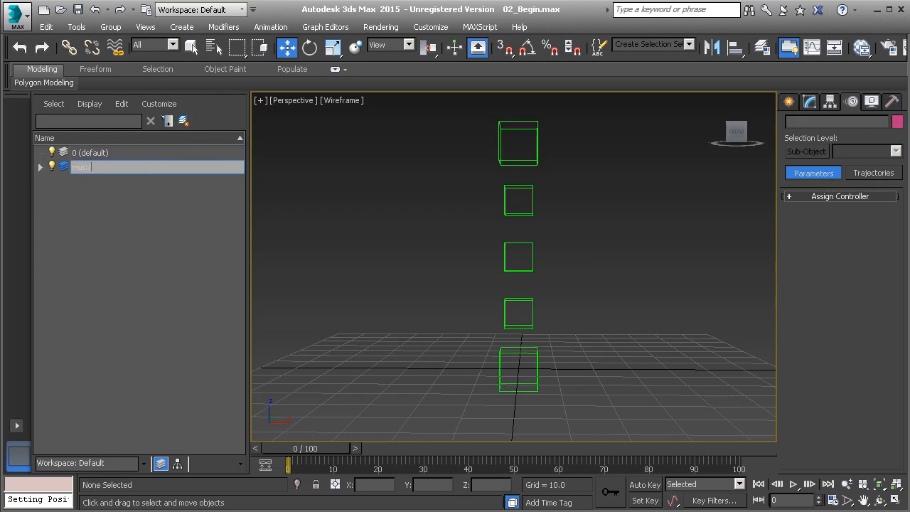
pyautogui.write('le_man')
pyautogui.press('Return')
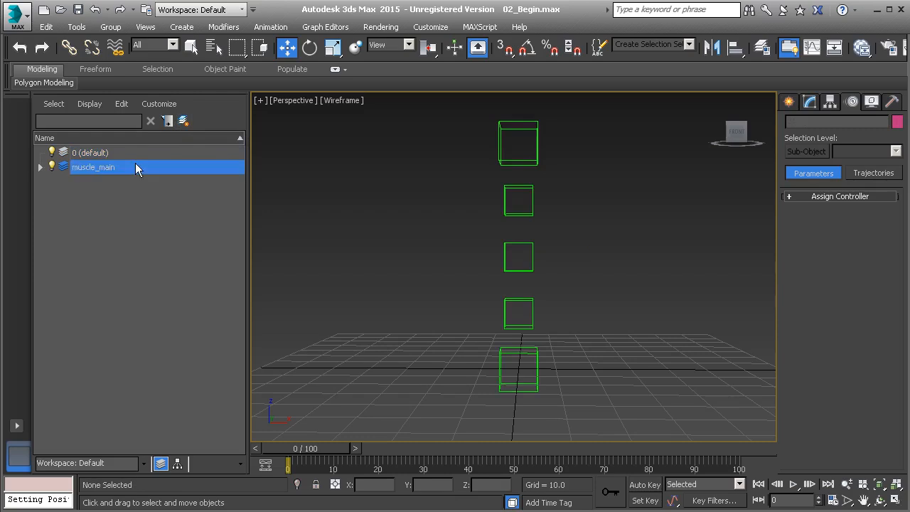
pyautogui.click(63, 154)
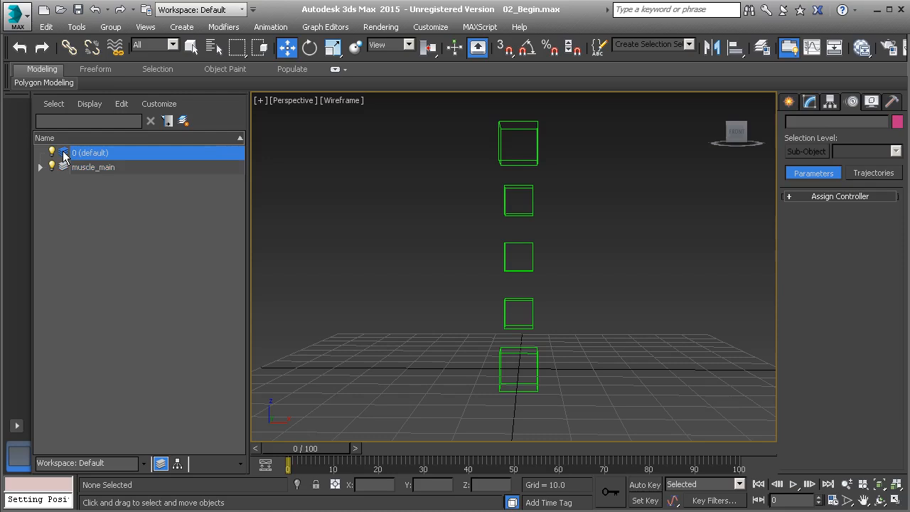